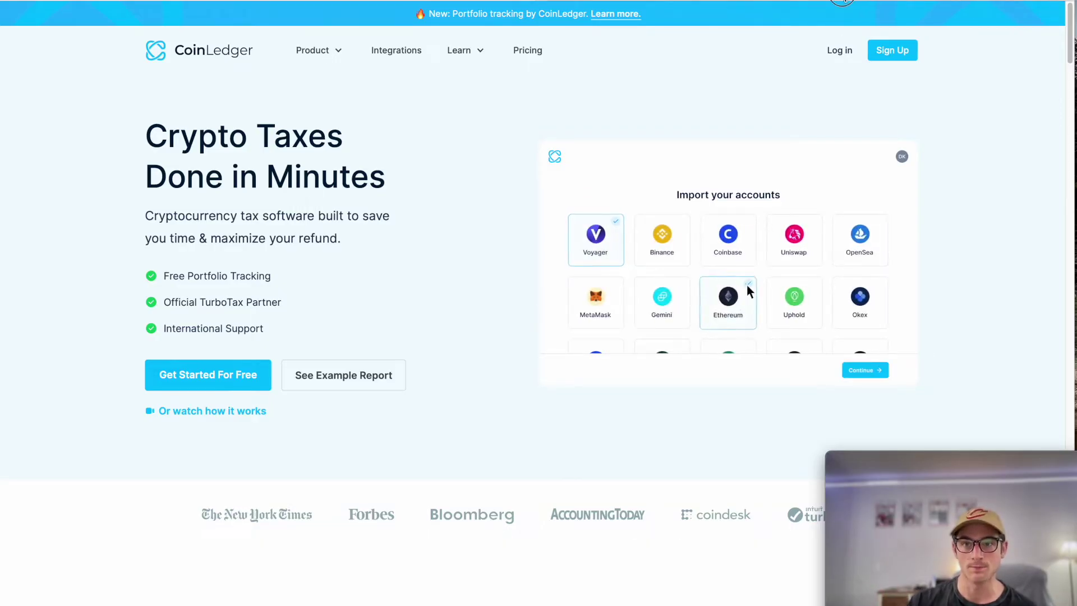
Step: Open CoinLedger's Import page showing the Crypto.com account with its 183 transactions
click(841, 2)
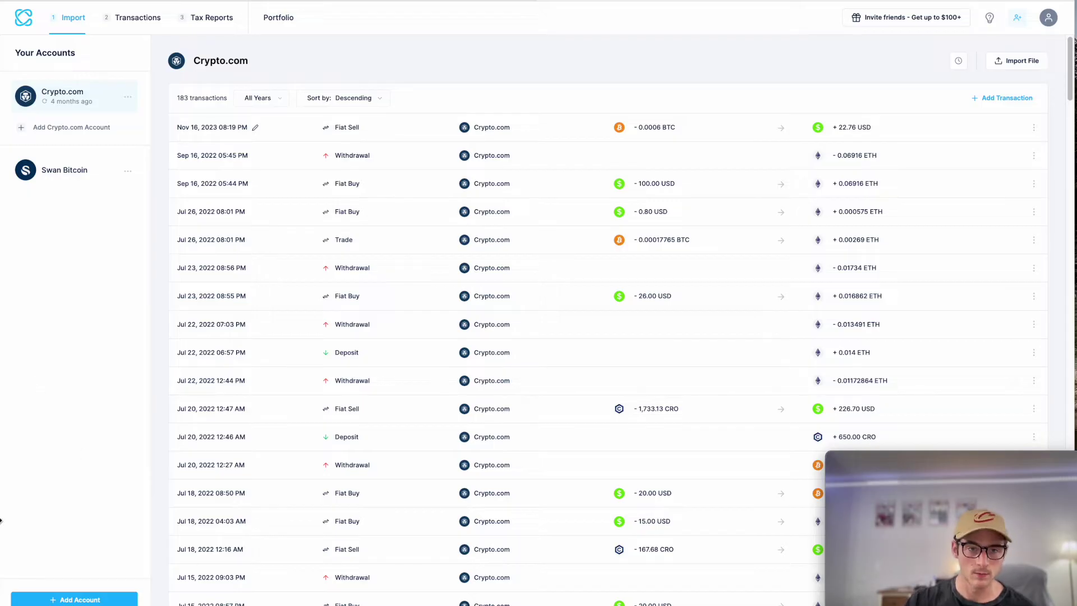
Step: Add a Coinbase account found by searching 'col', and choose automatic import
click(68, 599)
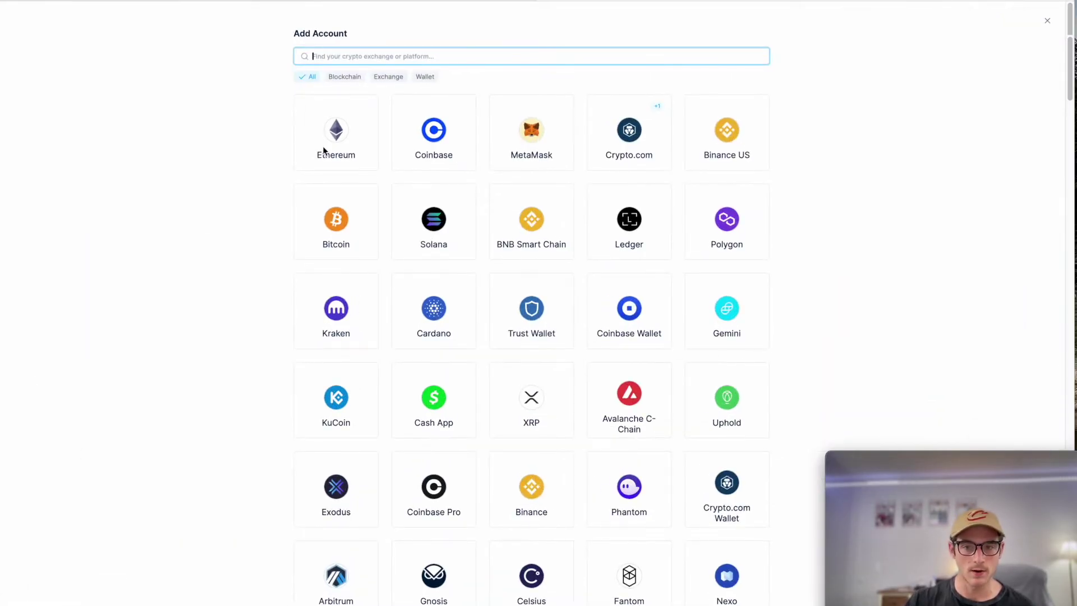
text(col)
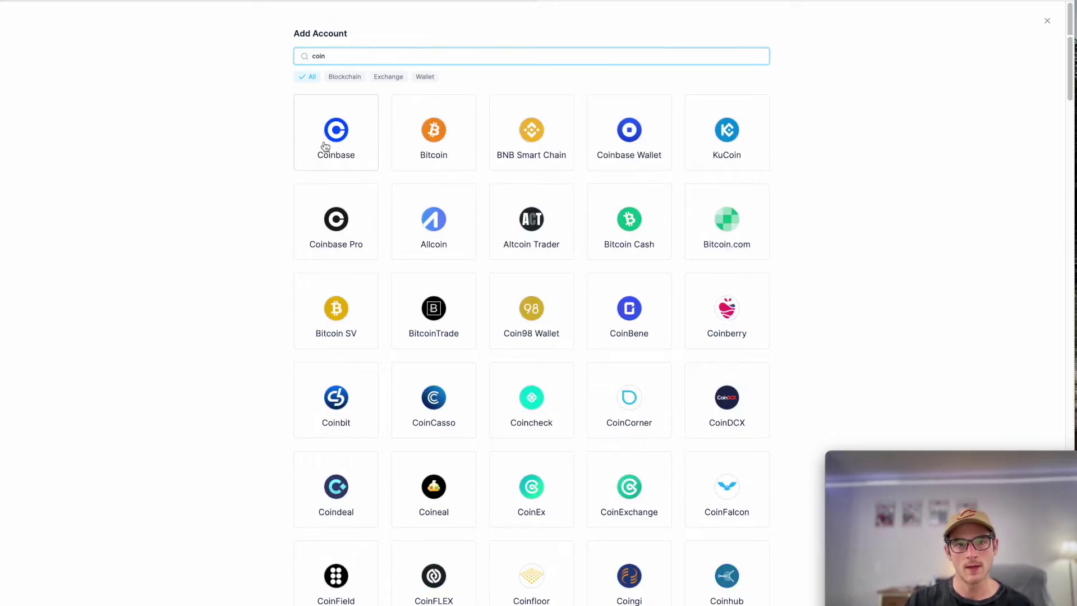
click(326, 147)
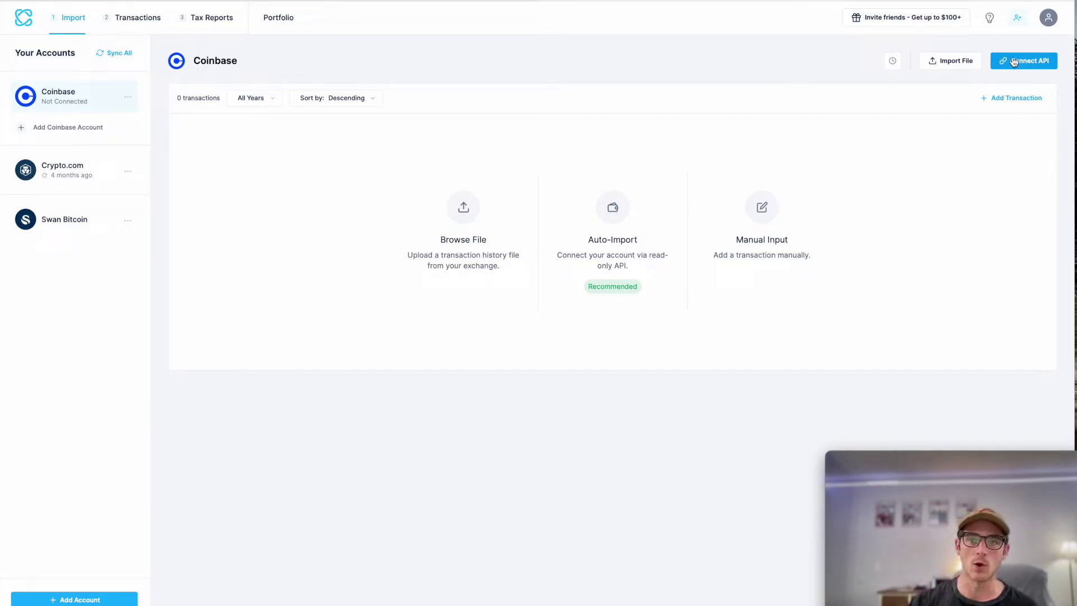
click(619, 248)
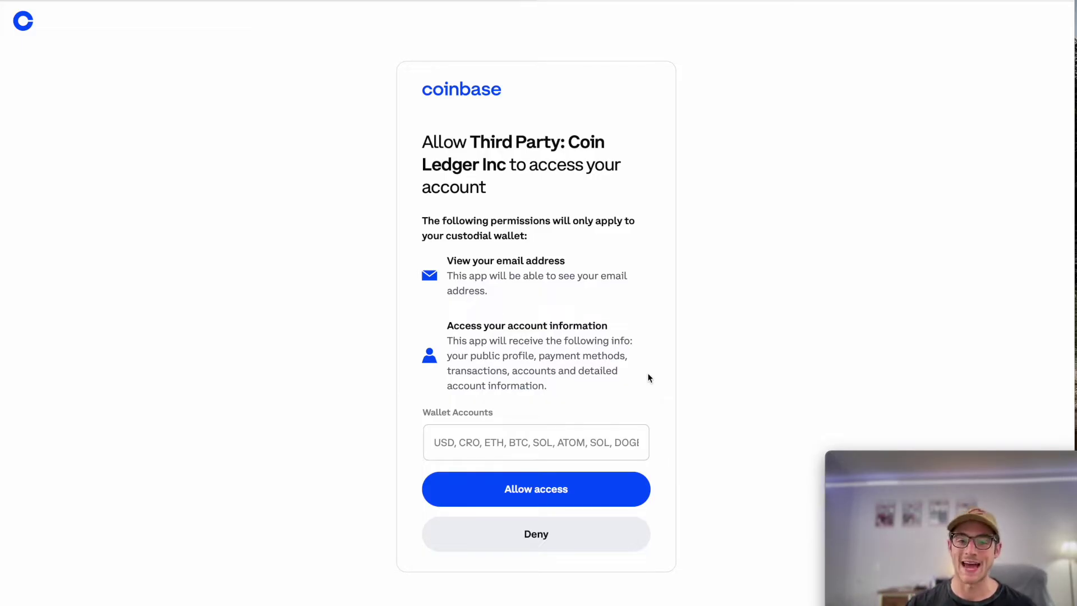
Step: Check the shared wallet accounts and allow CoinLedger access on Coinbase
click(607, 448)
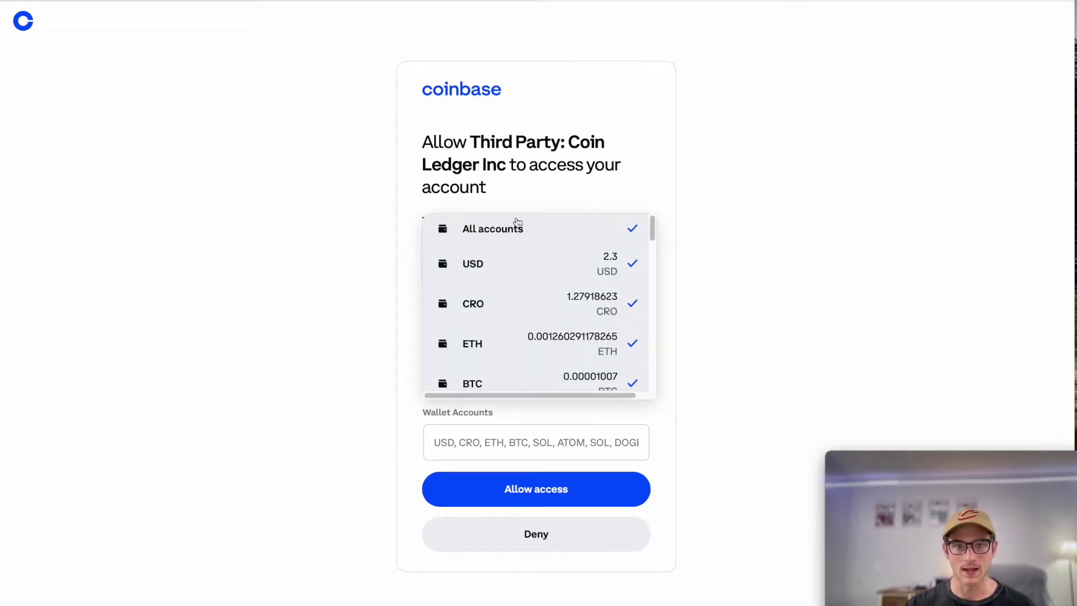
click(606, 121)
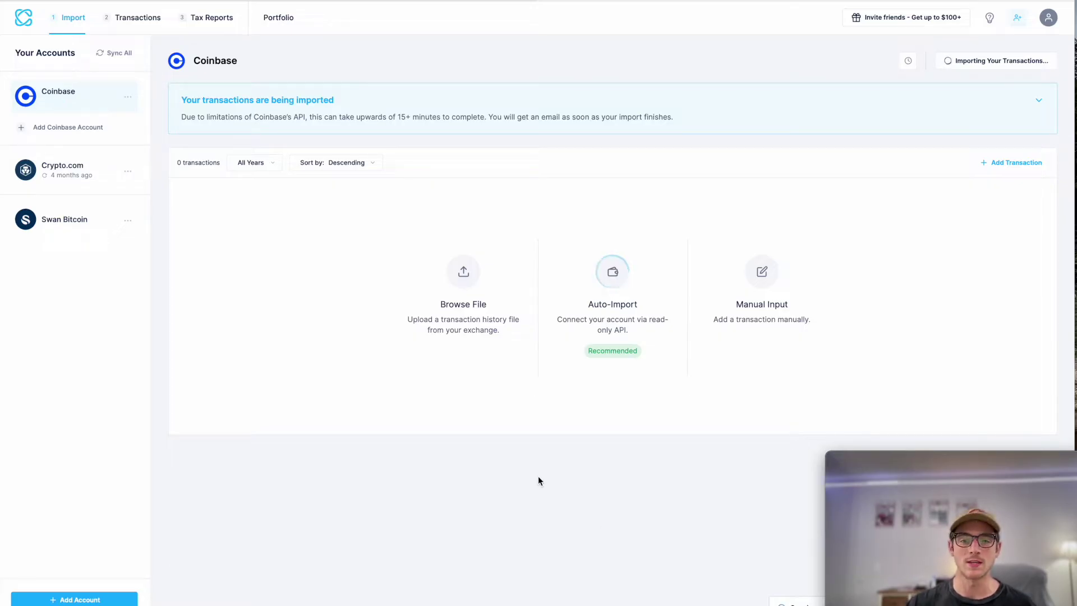
Step: Finish the 114-transaction Coinbase import and close the Last Sync Overview
mouse_move(911, 490)
drag(945, 462, 966, 43)
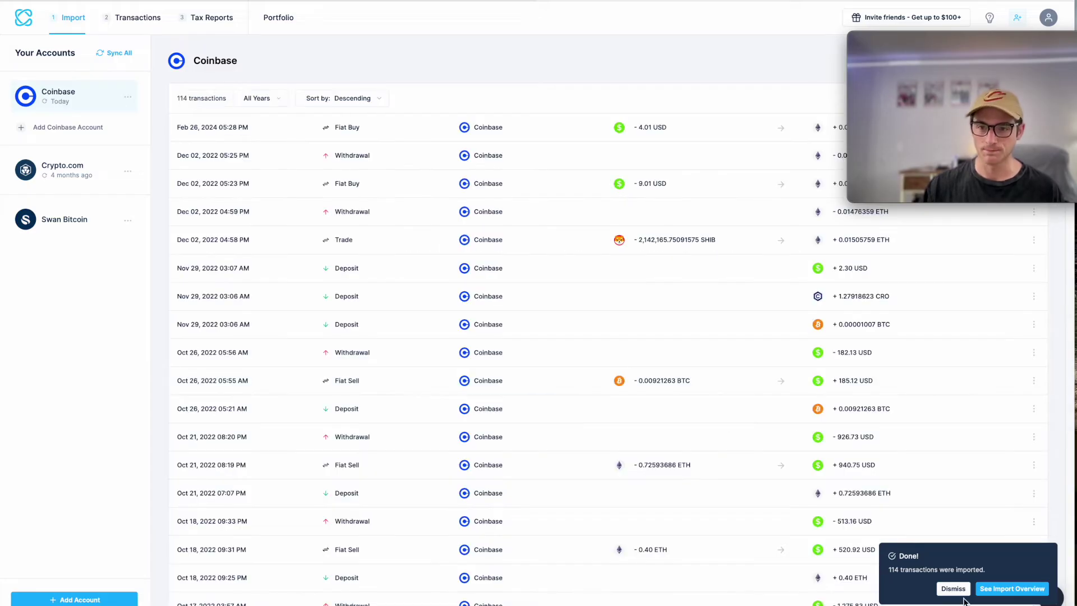
click(1004, 588)
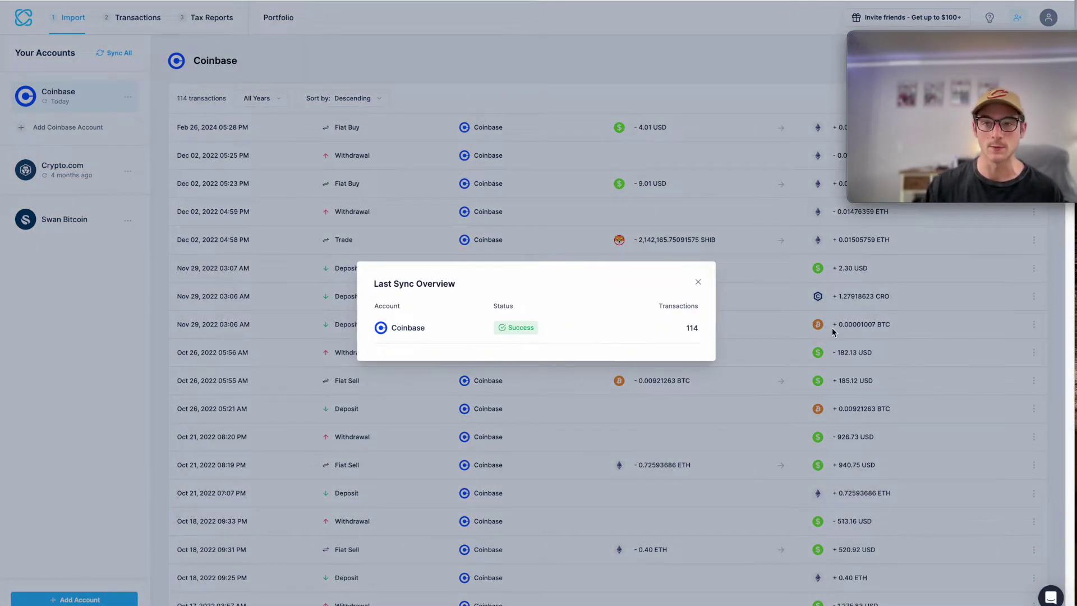
click(783, 323)
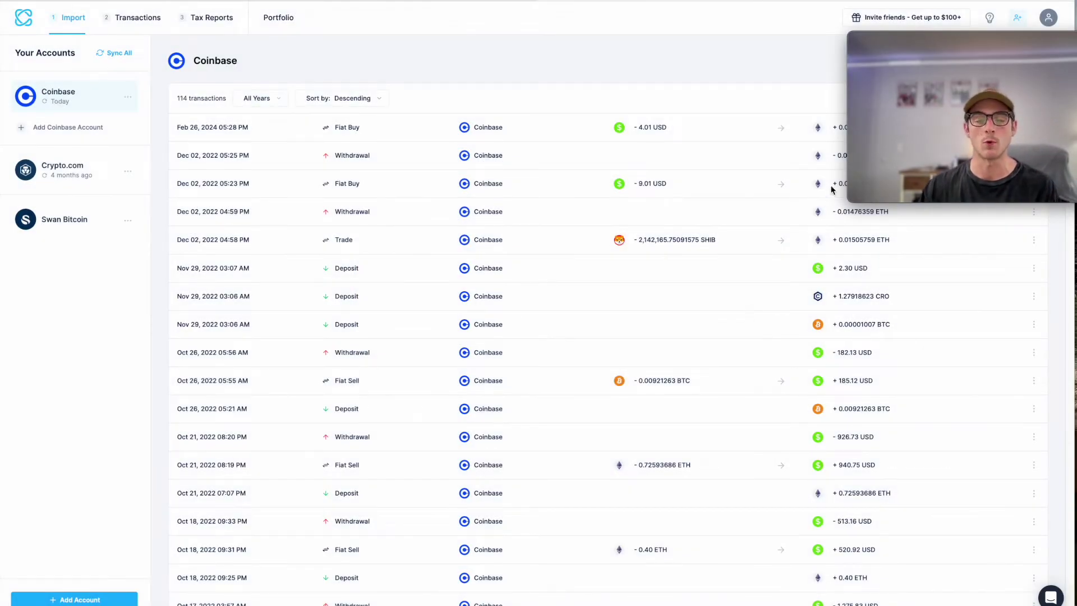
mouse_move(865, 63)
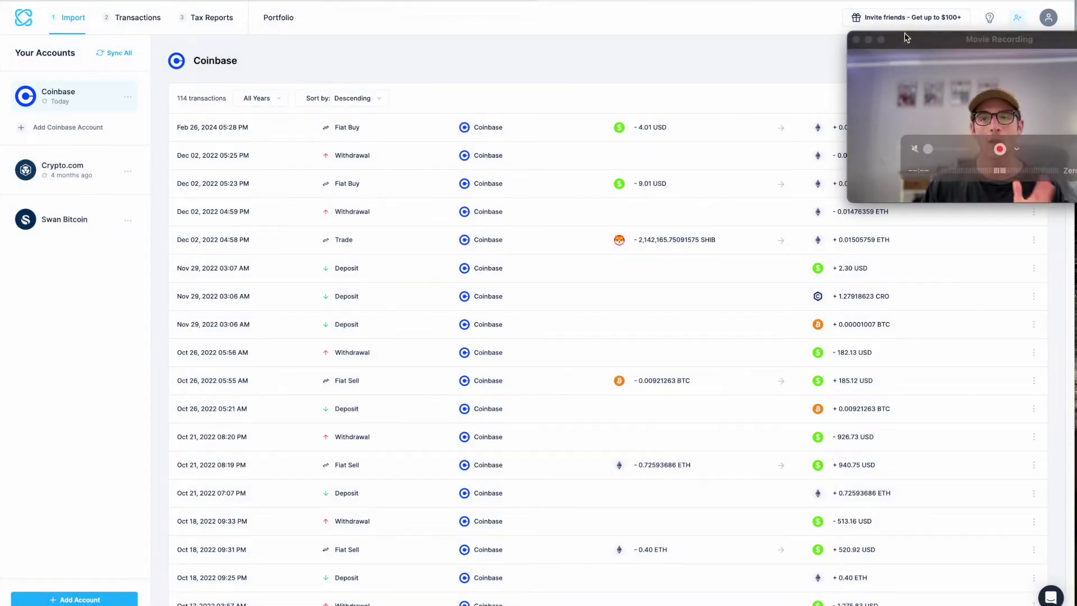
drag(905, 41, 877, 465)
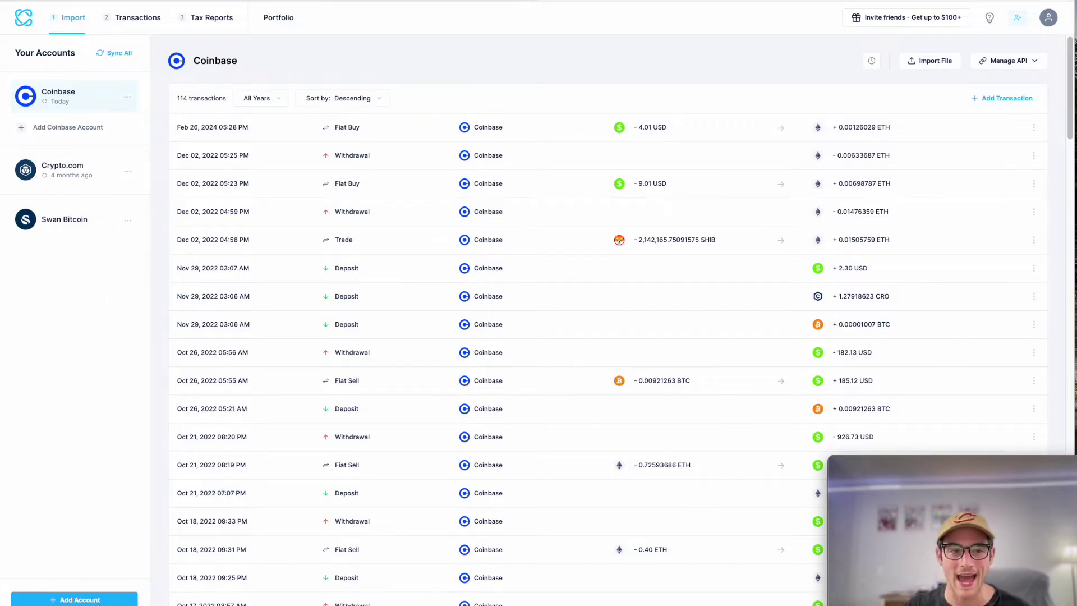
click(89, 598)
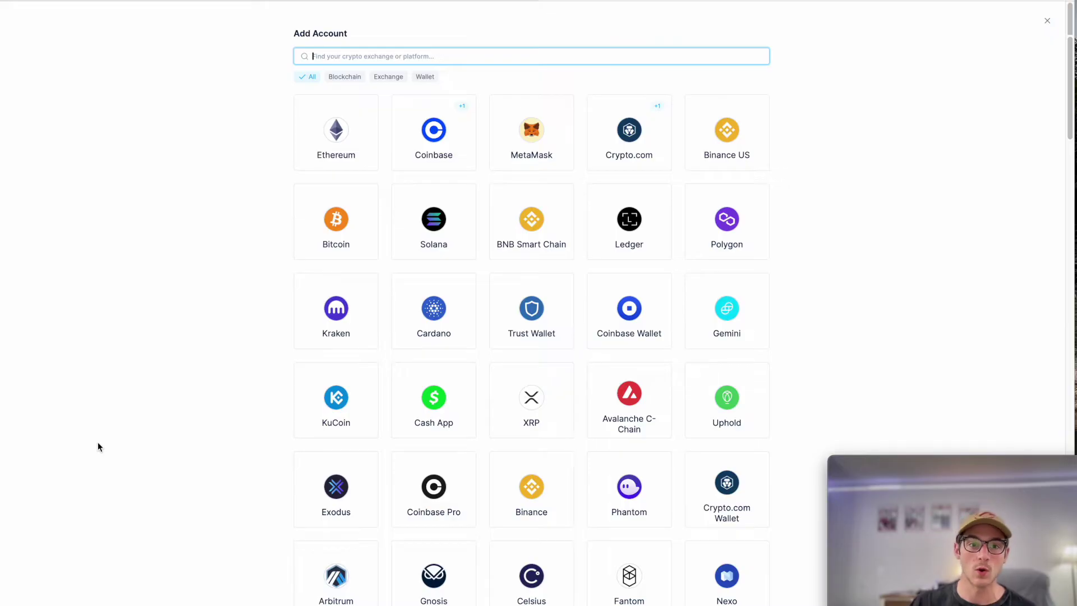
Step: Add a Coinbase Pro account, choose file upload, and view its import guide
text(pro)
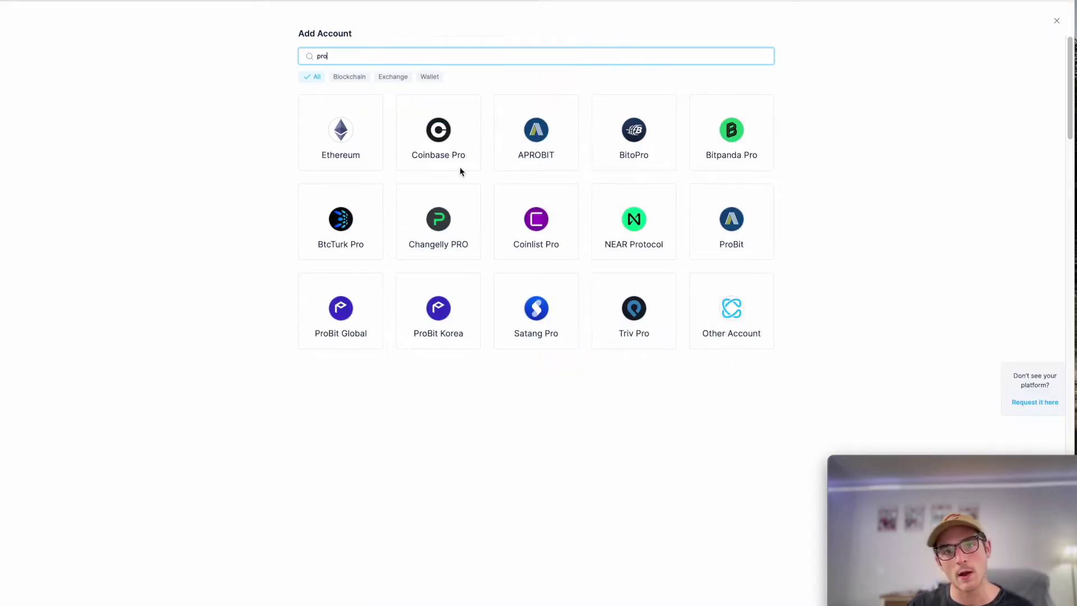
click(457, 161)
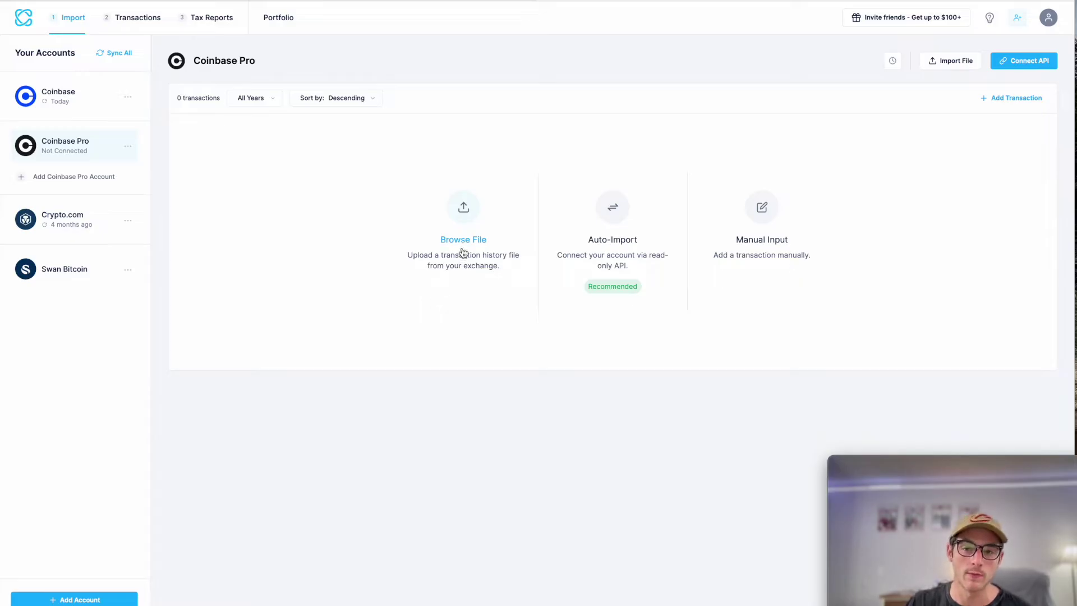
click(463, 250)
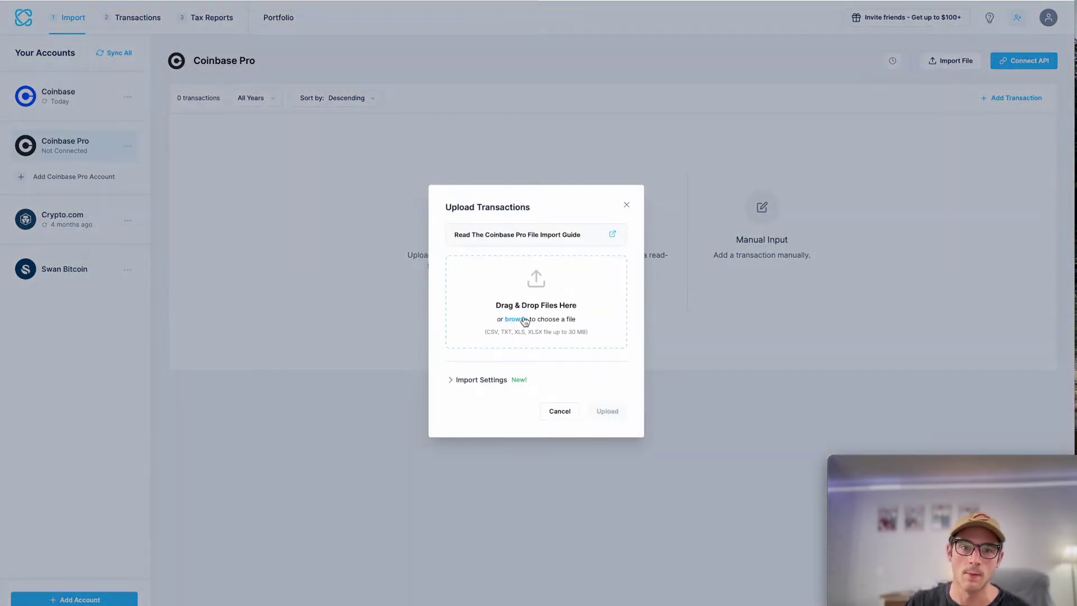
click(561, 235)
scroll(524, 458, down, 6)
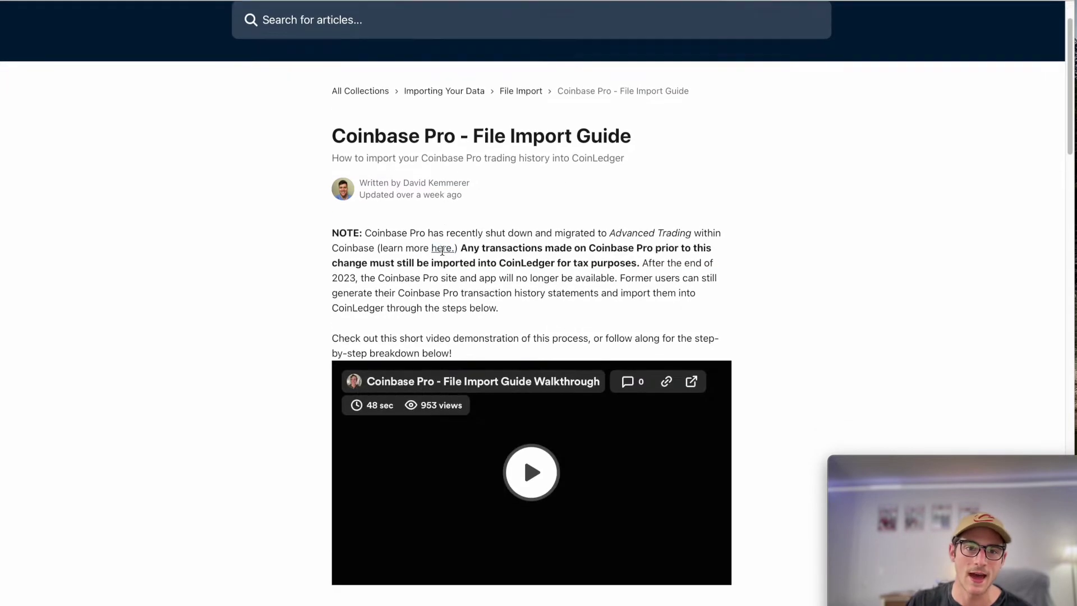
scroll(524, 457, up, 6)
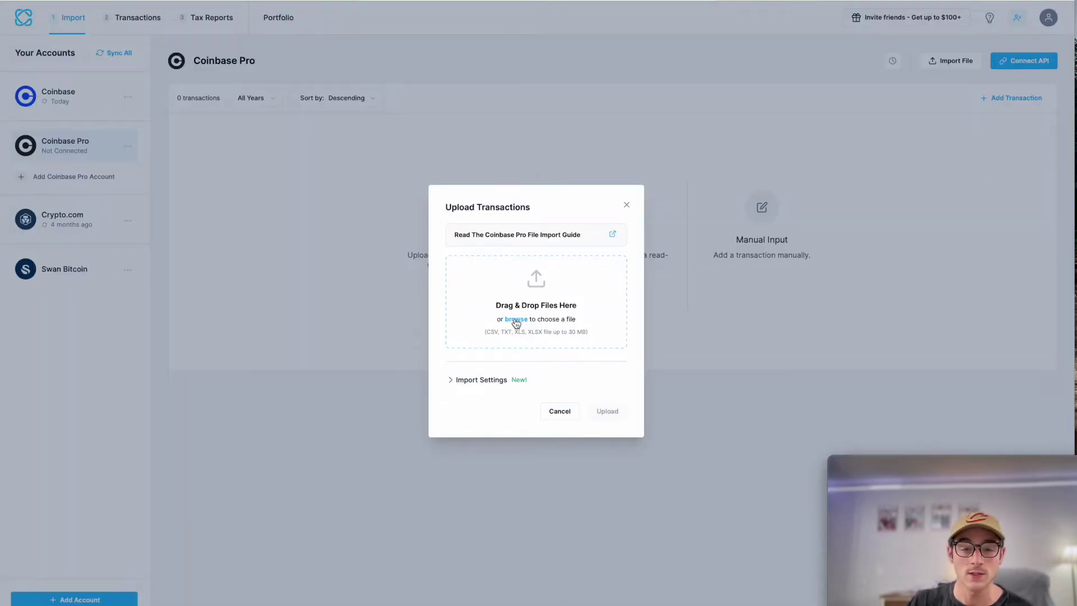
Step: Upload account 2021.csv to the Coinbase Pro account
click(516, 319)
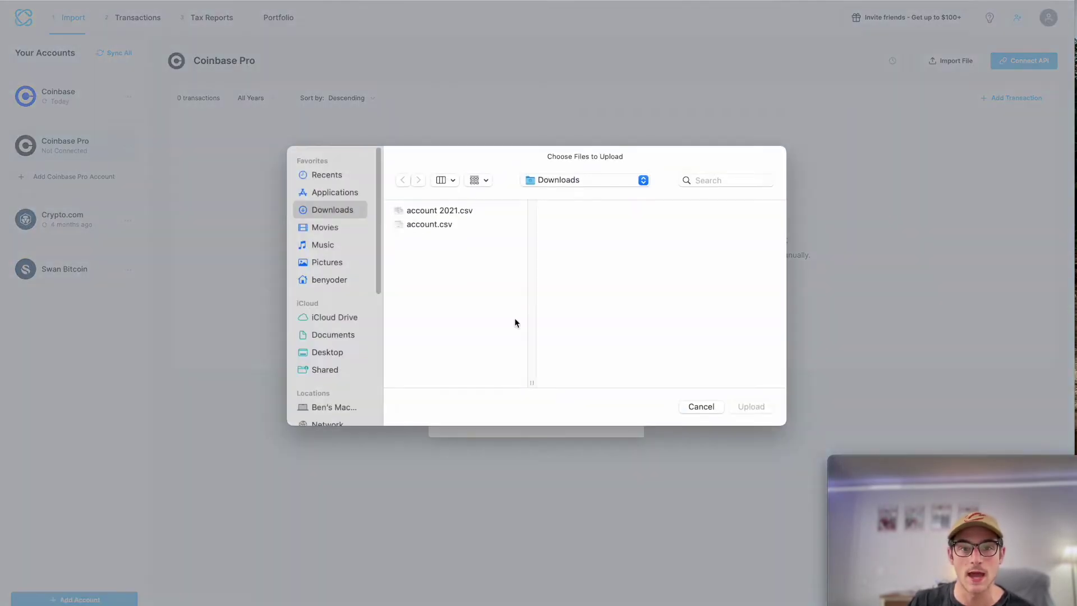
click(473, 216)
click(749, 406)
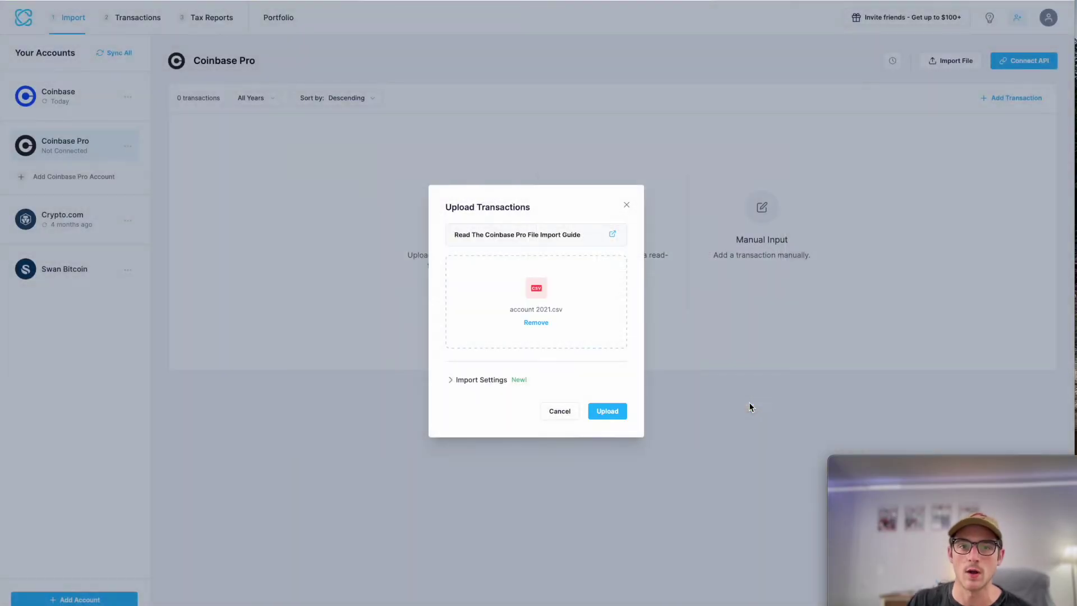
click(619, 416)
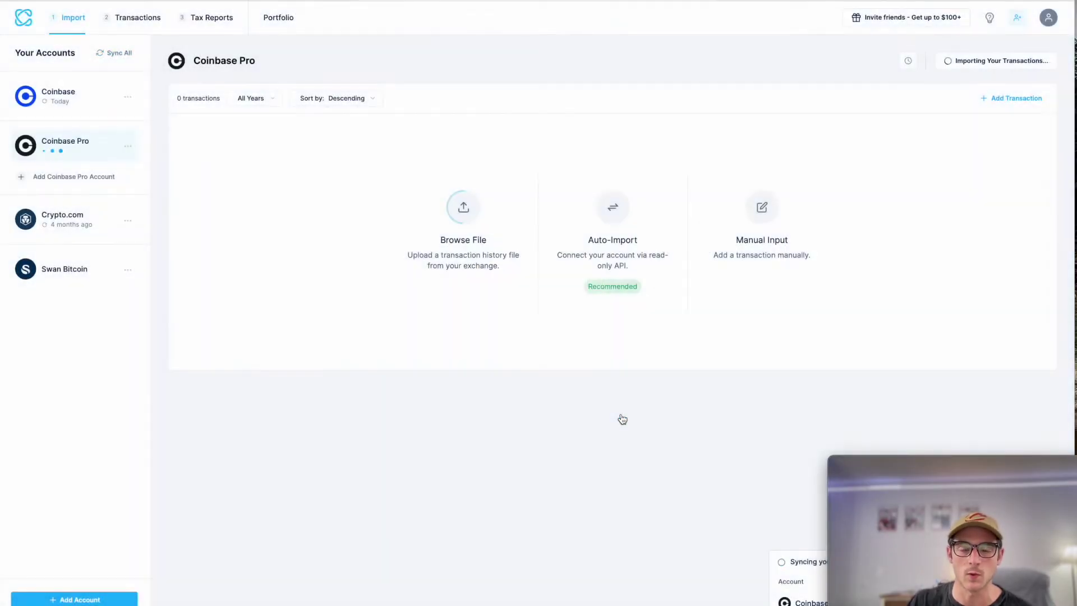
drag(902, 461, 881, 215)
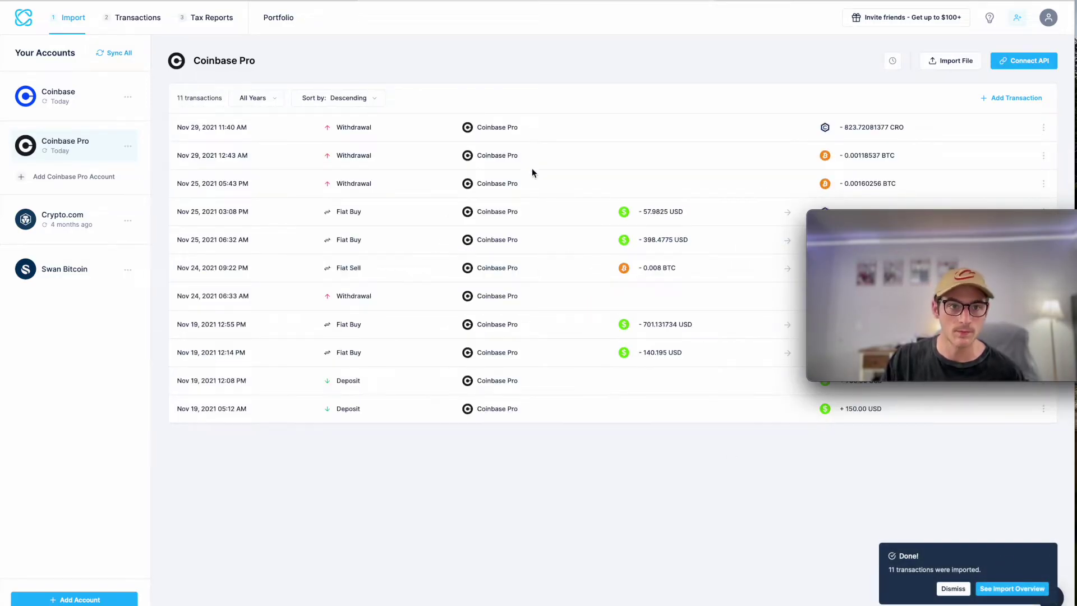
Step: Import account.csv as well, bringing Coinbase Pro to 14 transactions
click(959, 58)
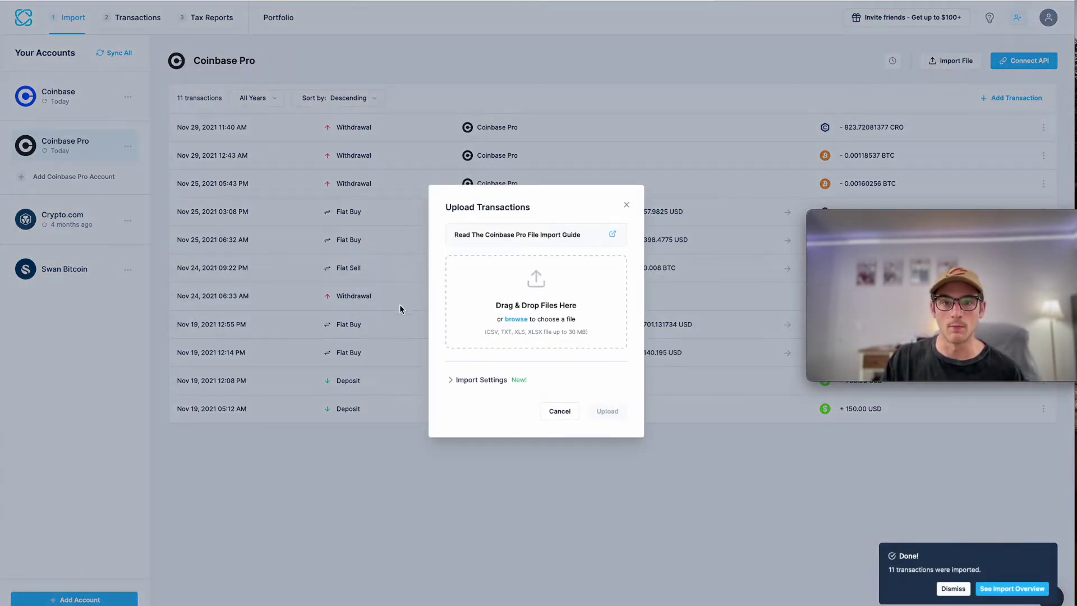
click(536, 343)
click(443, 224)
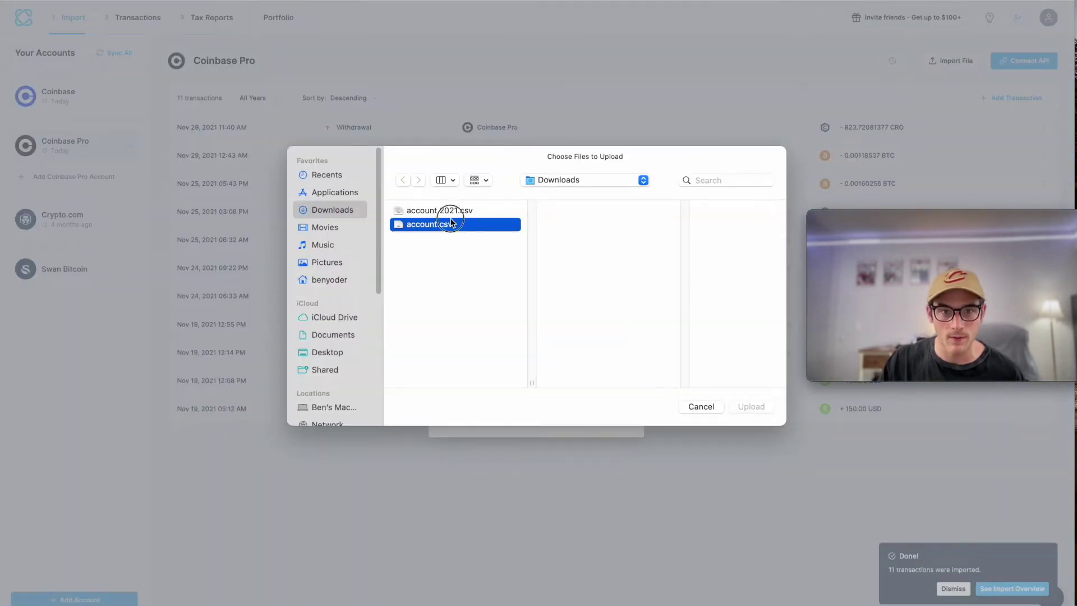
click(758, 408)
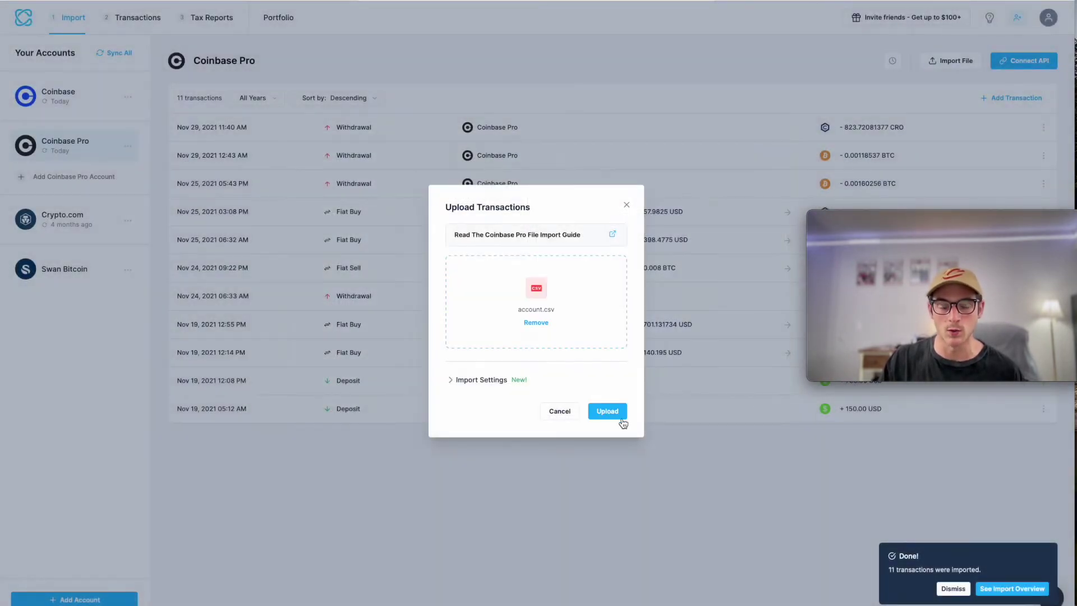
click(621, 419)
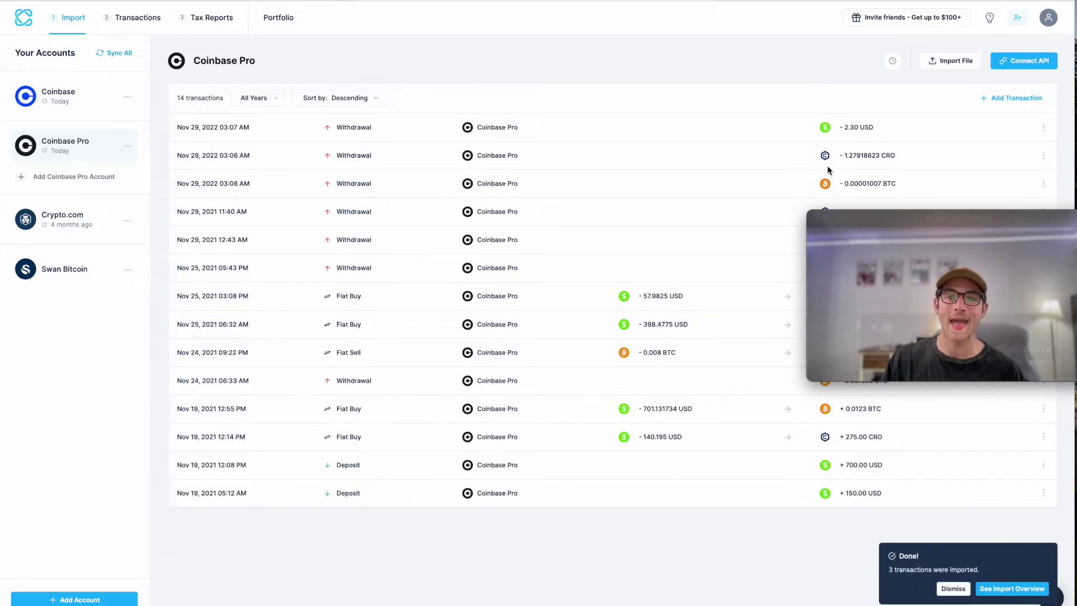
drag(870, 220, 890, 460)
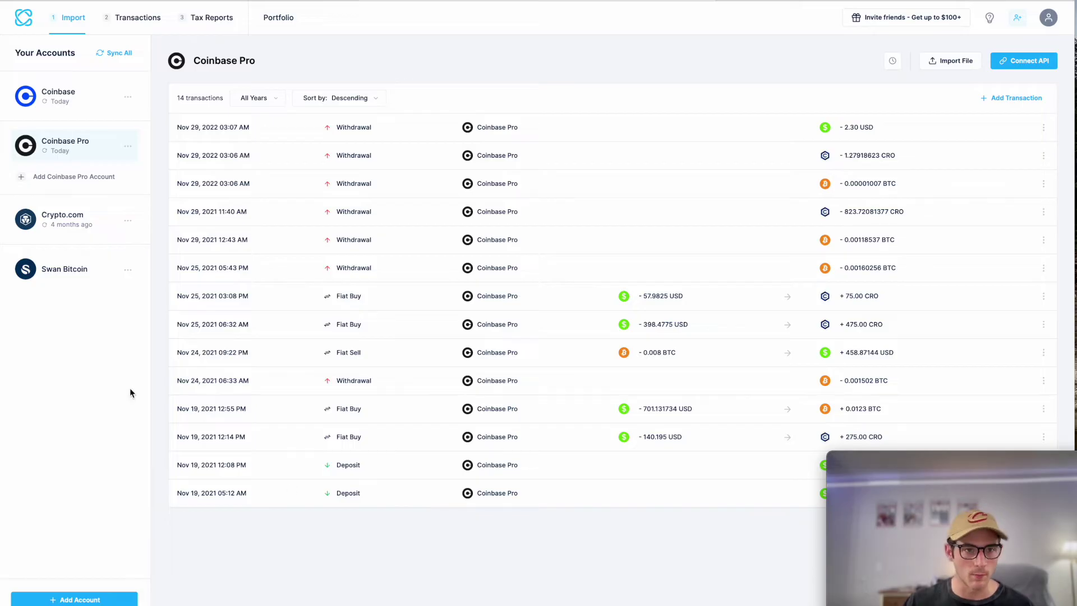
Step: Add a MetaMask wallet from the Wallets filter of the Add Account grid
click(110, 599)
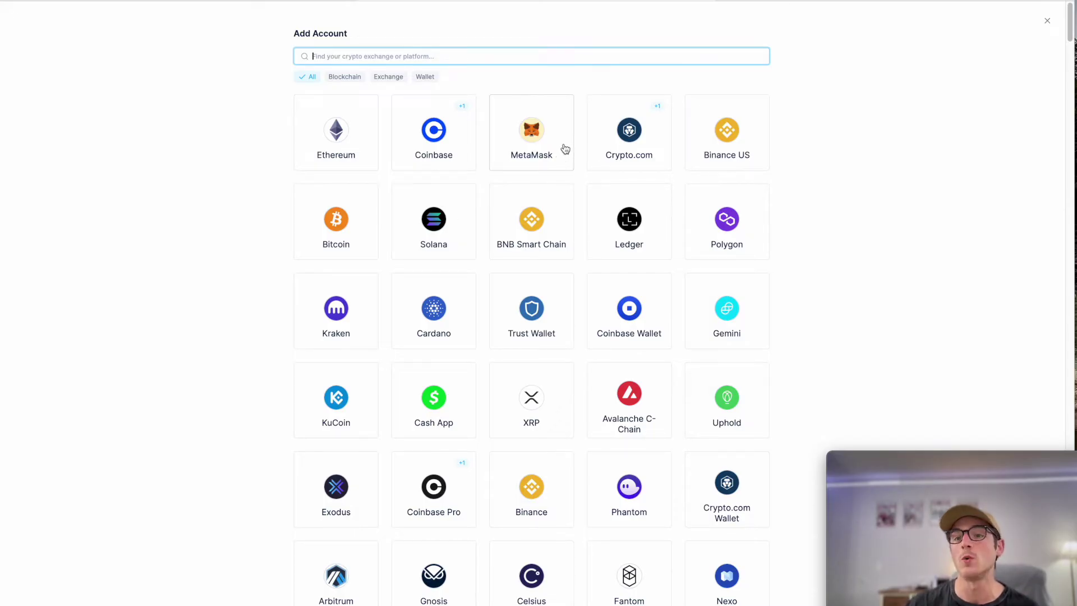
click(346, 79)
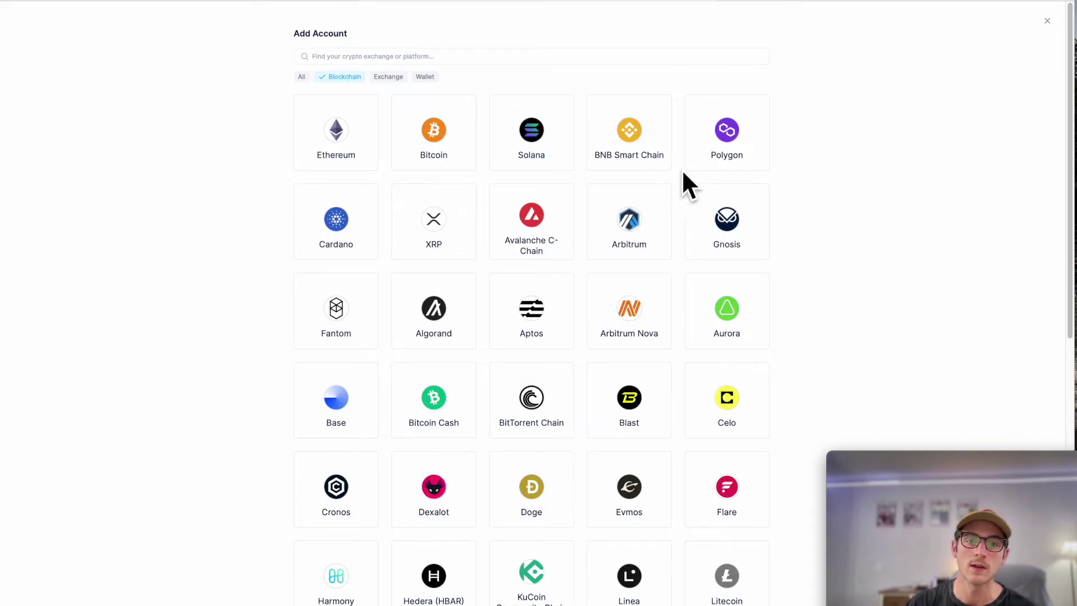
click(309, 83)
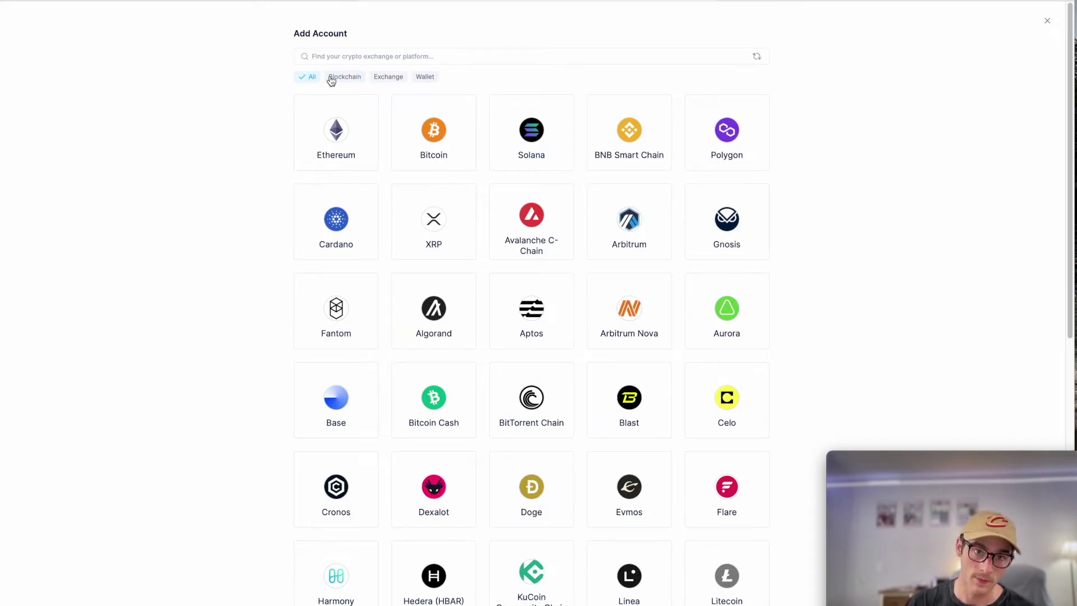
click(430, 78)
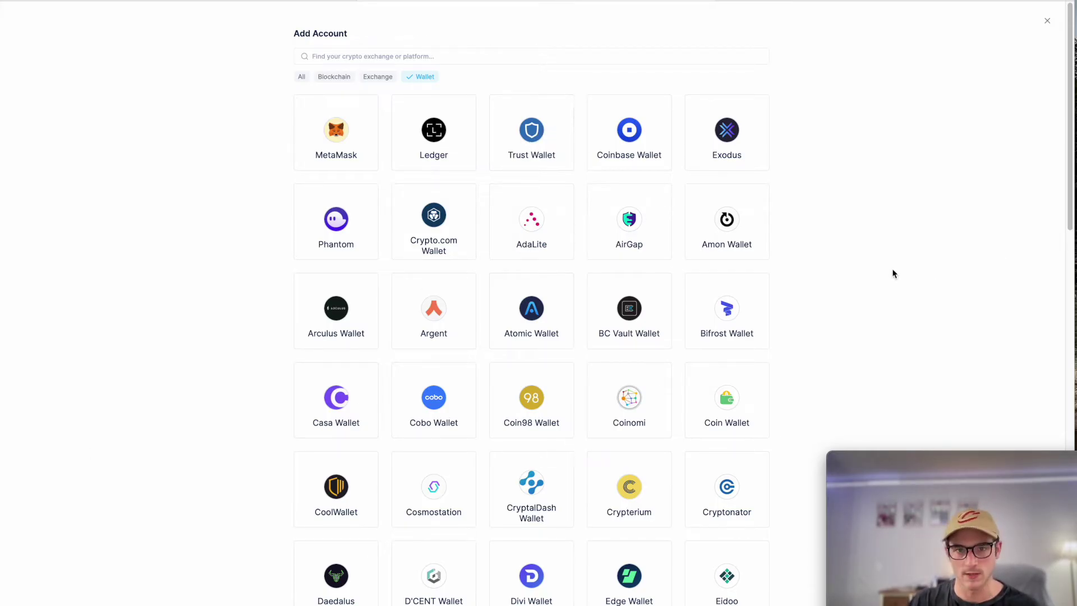
click(314, 149)
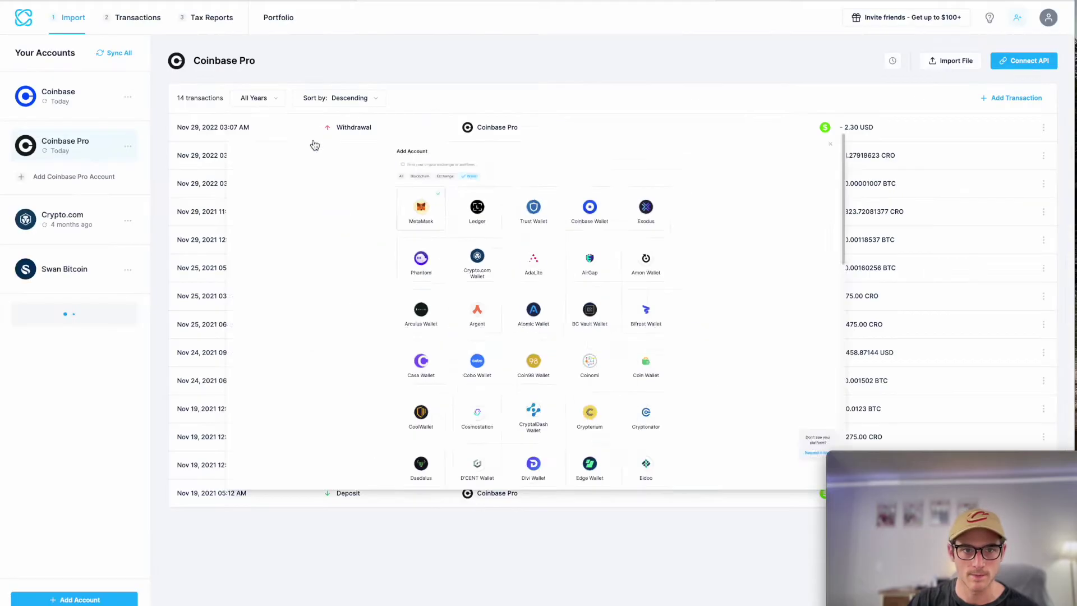
click(1001, 63)
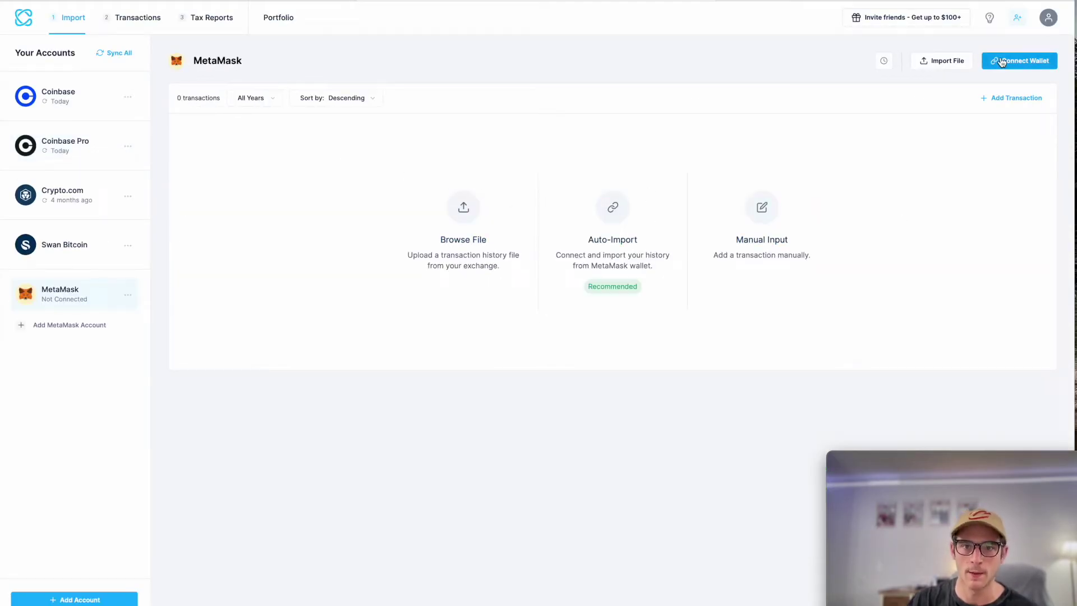
Step: Keep Ethereum as the blockchain and paste the MetaMask wallet address
click(1001, 63)
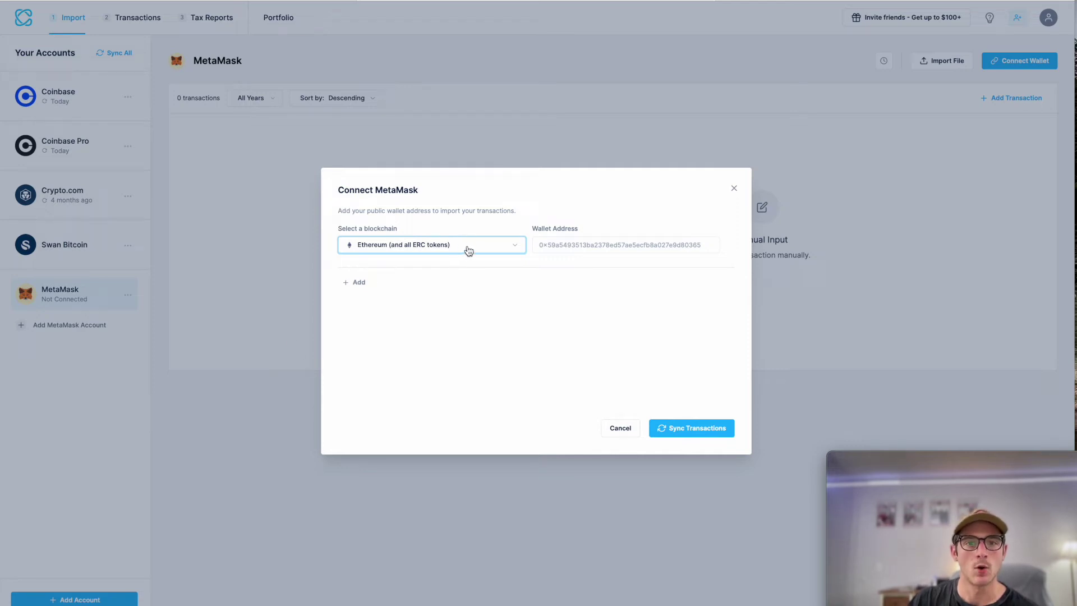
click(448, 245)
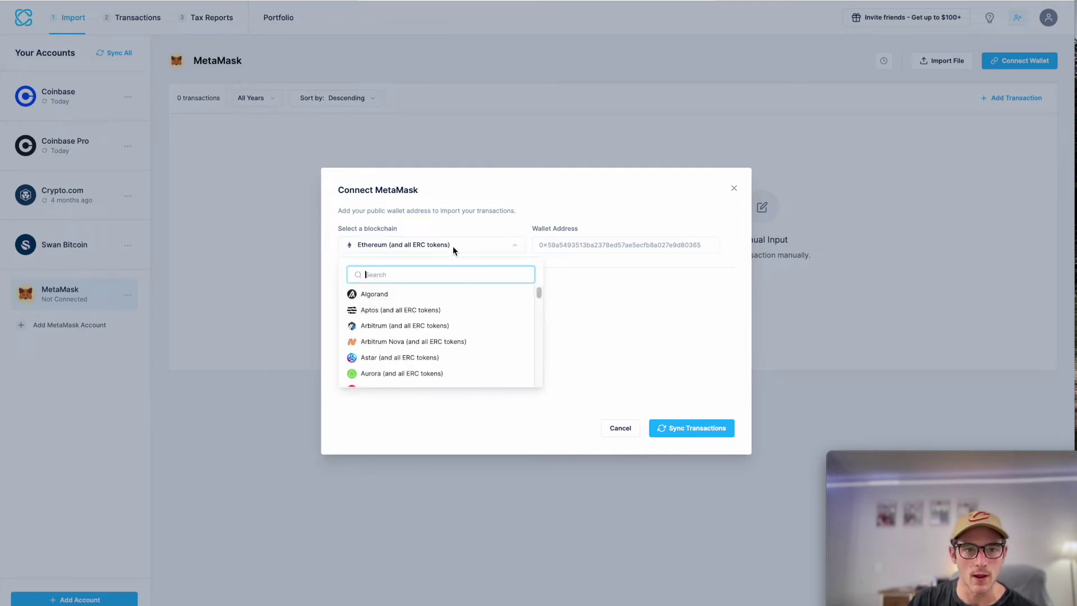
click(401, 247)
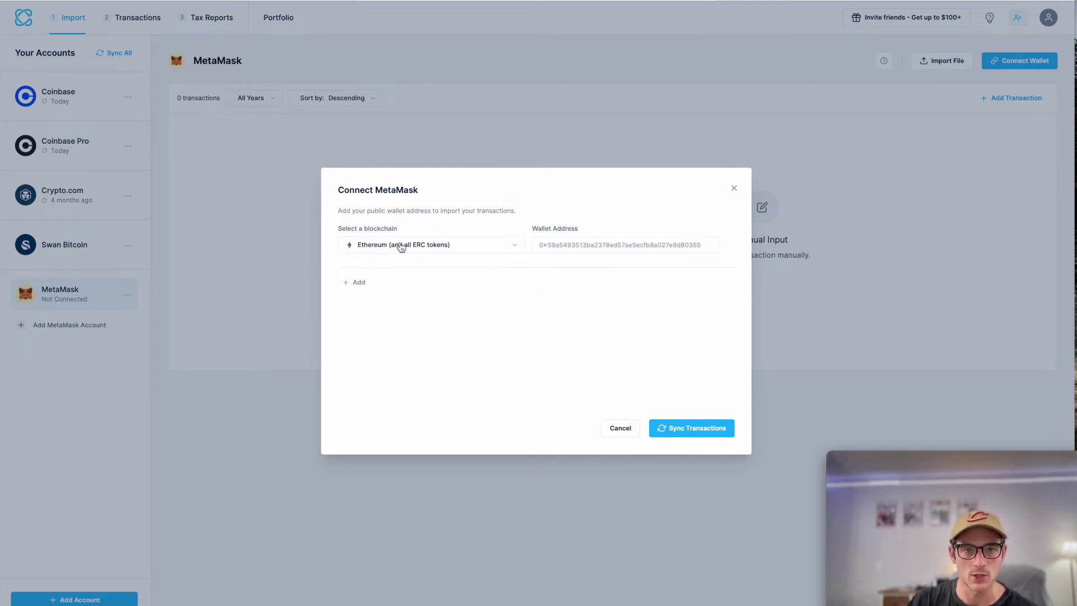
click(595, 241)
text(0xc63d6ea064f65f3c0836f6d69e86ac371d03250d)
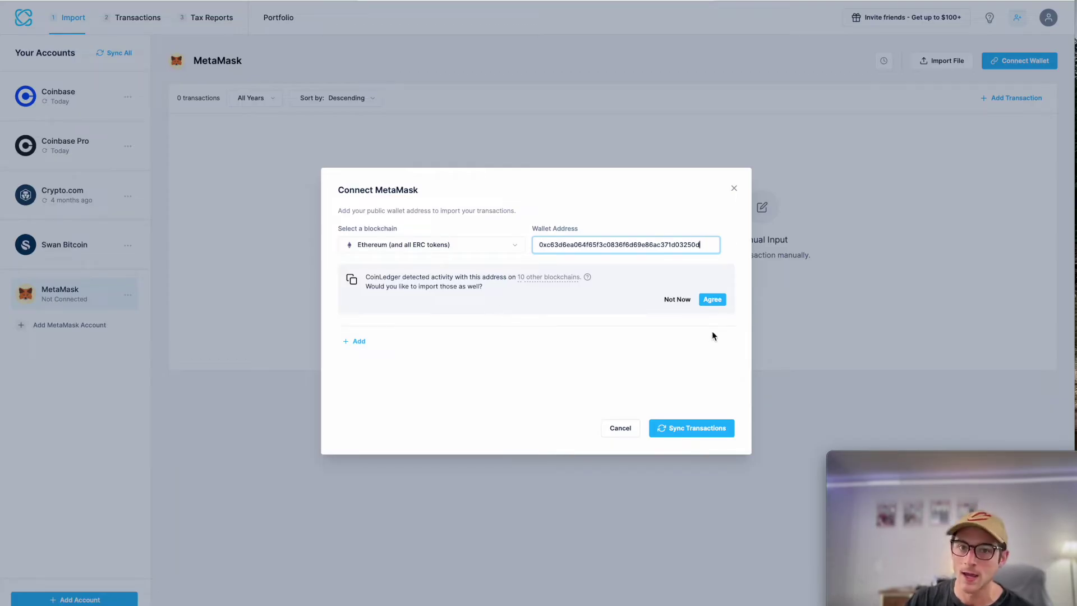
Step: Add the ten other detected blockchains and review all eleven address rows
click(713, 300)
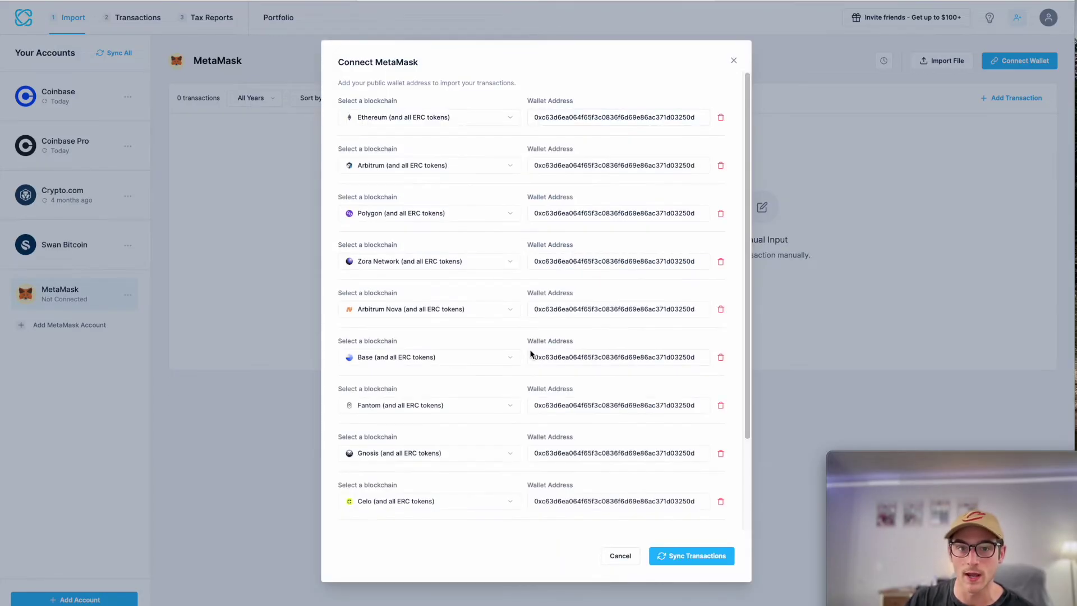
scroll(506, 416, down, 3)
scroll(451, 387, up, 3)
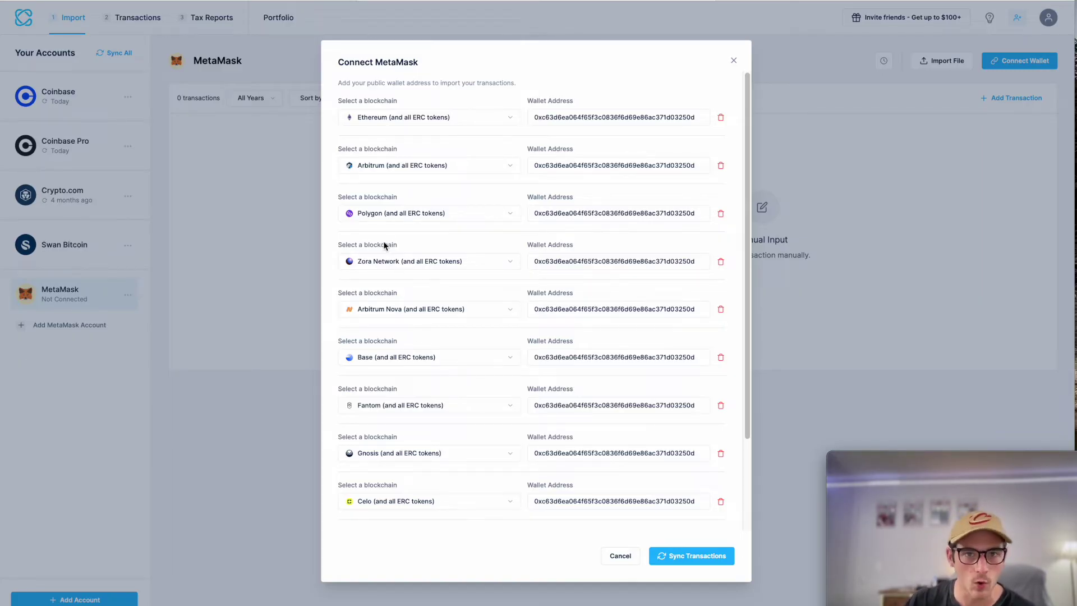
scroll(444, 252, down, 2)
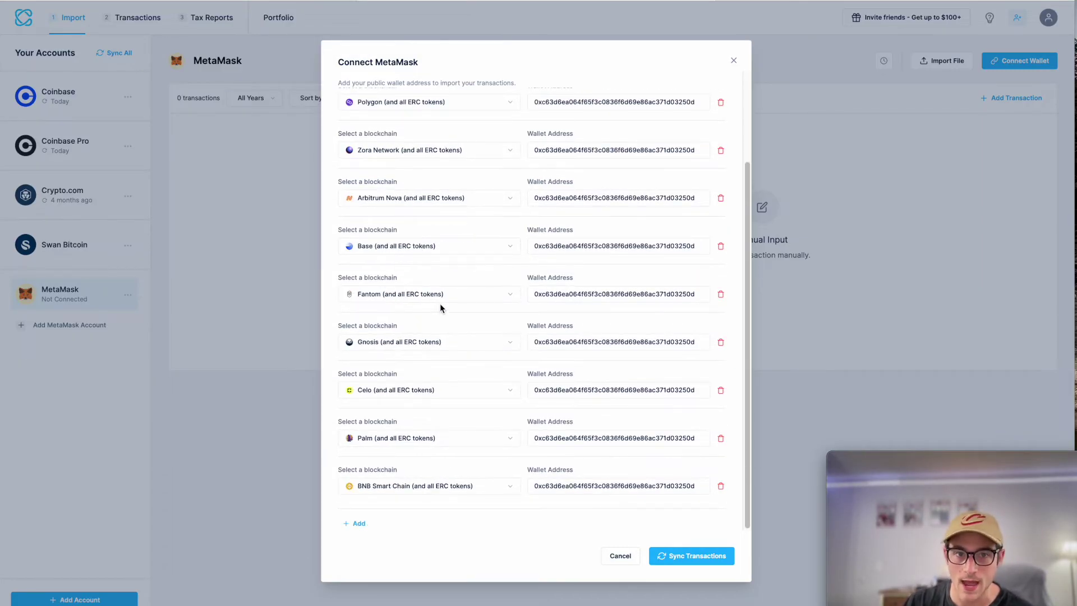
scroll(440, 304, up, 2)
scroll(442, 247, down, 1)
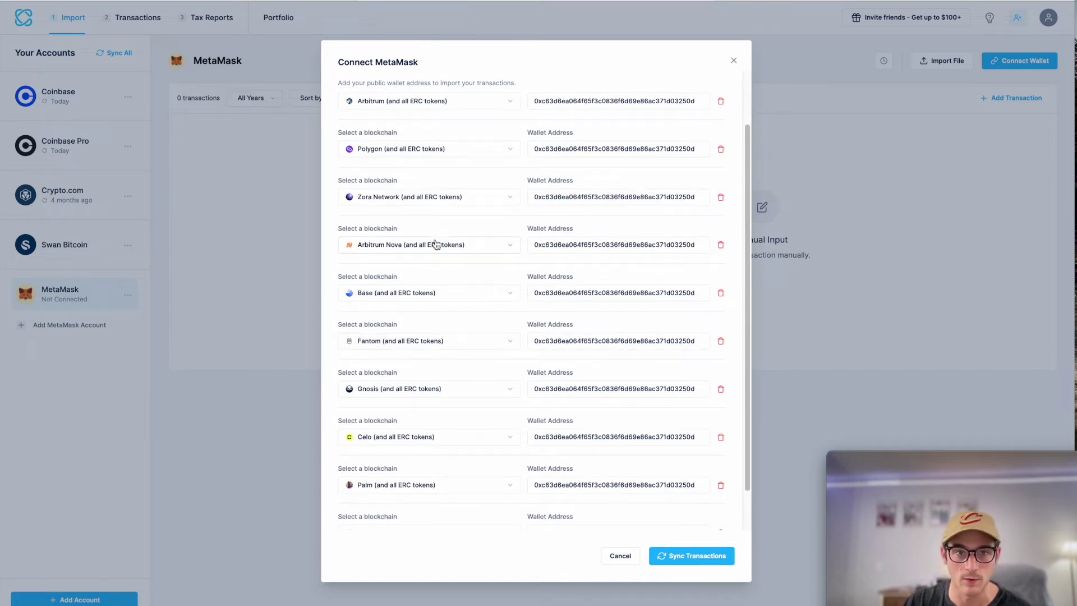
scroll(435, 243, down, 1)
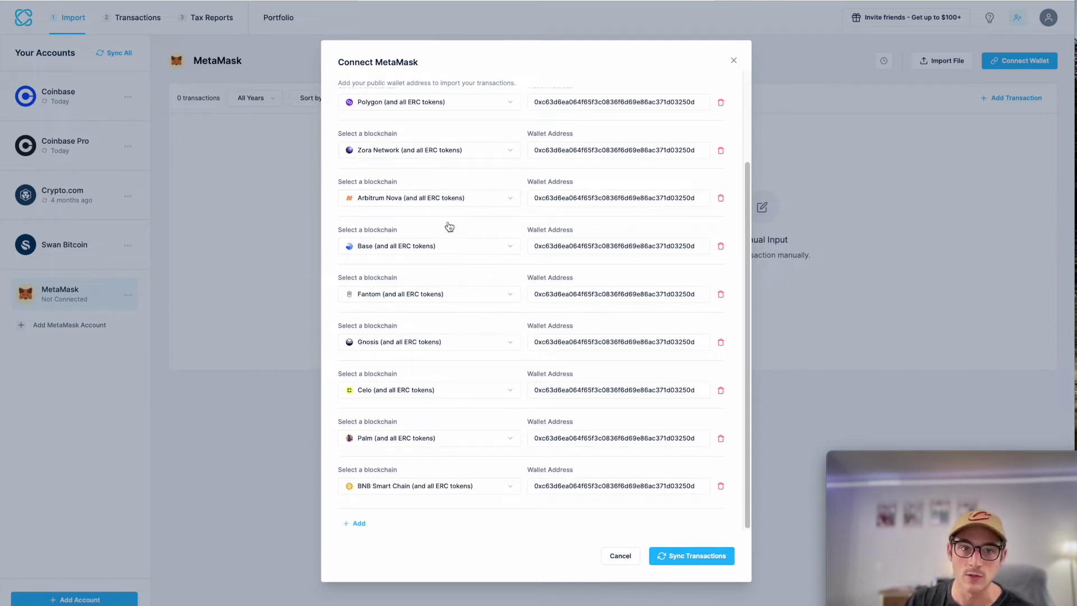
scroll(442, 274, up, 3)
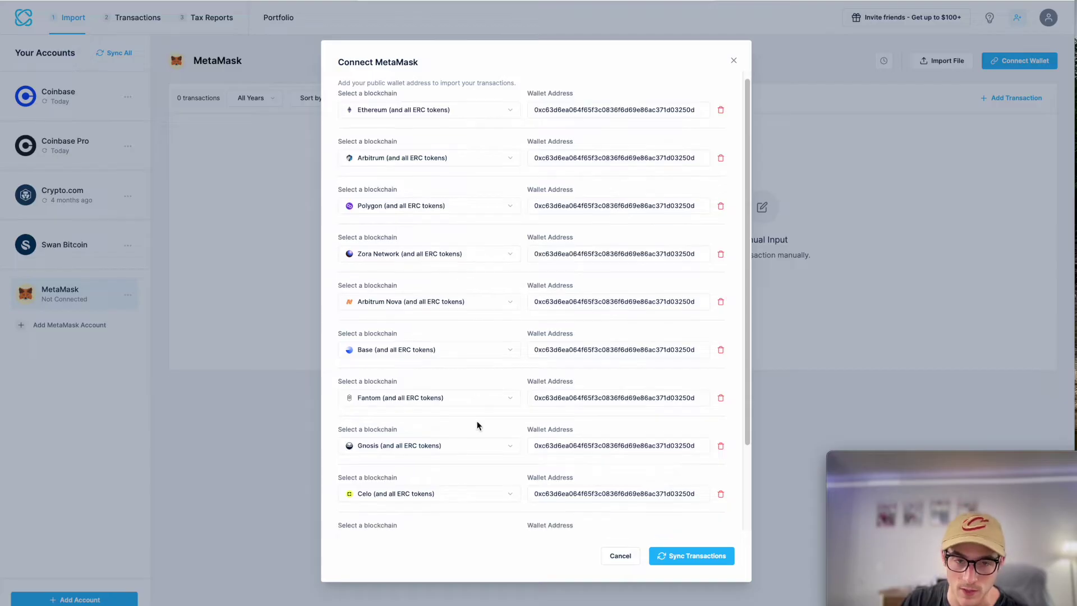
scroll(477, 421, down, 2)
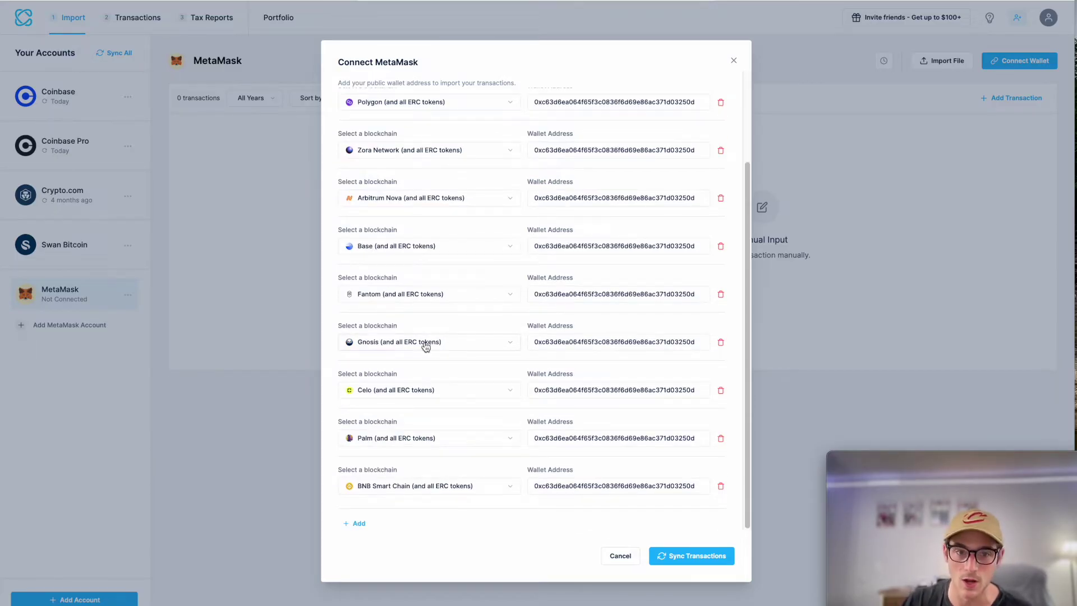
scroll(537, 345, up, 2)
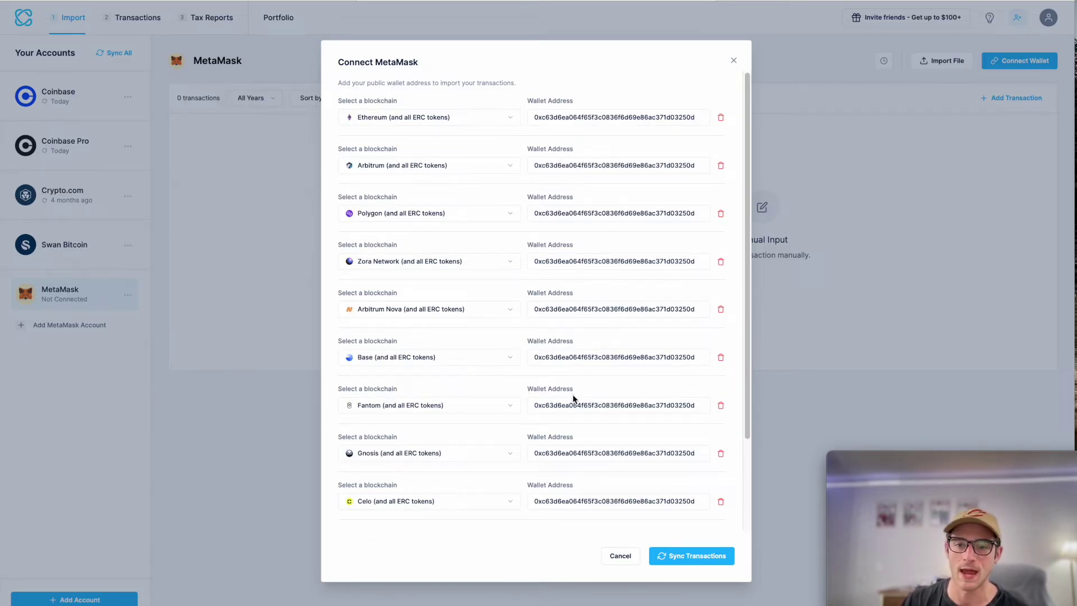
Step: Sync MetaMask's 1,018 transactions and review the eleven successful chain syncs
click(692, 557)
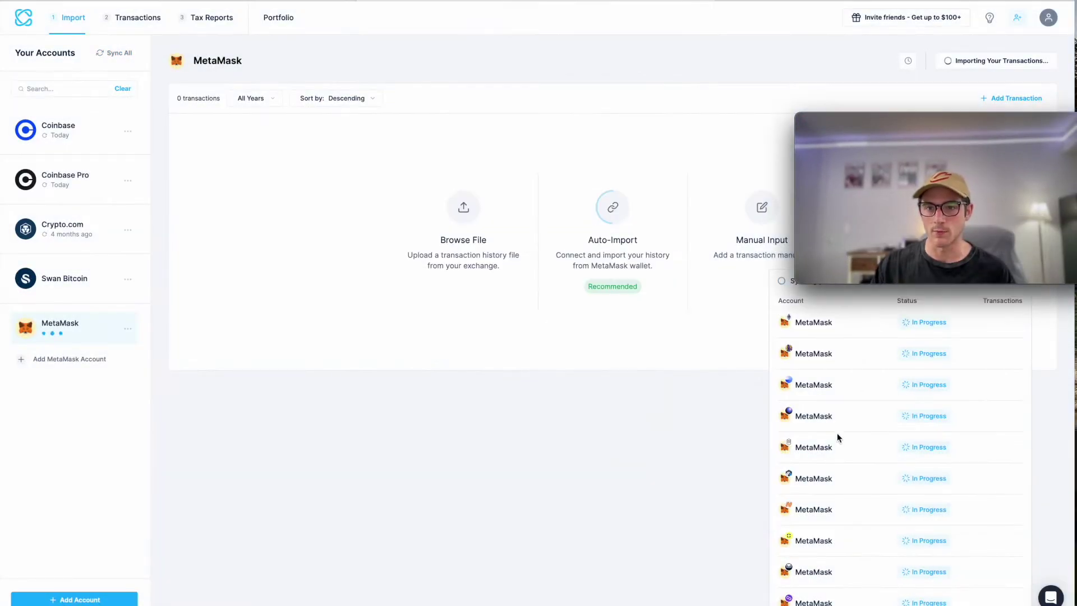
drag(907, 123, 882, 7)
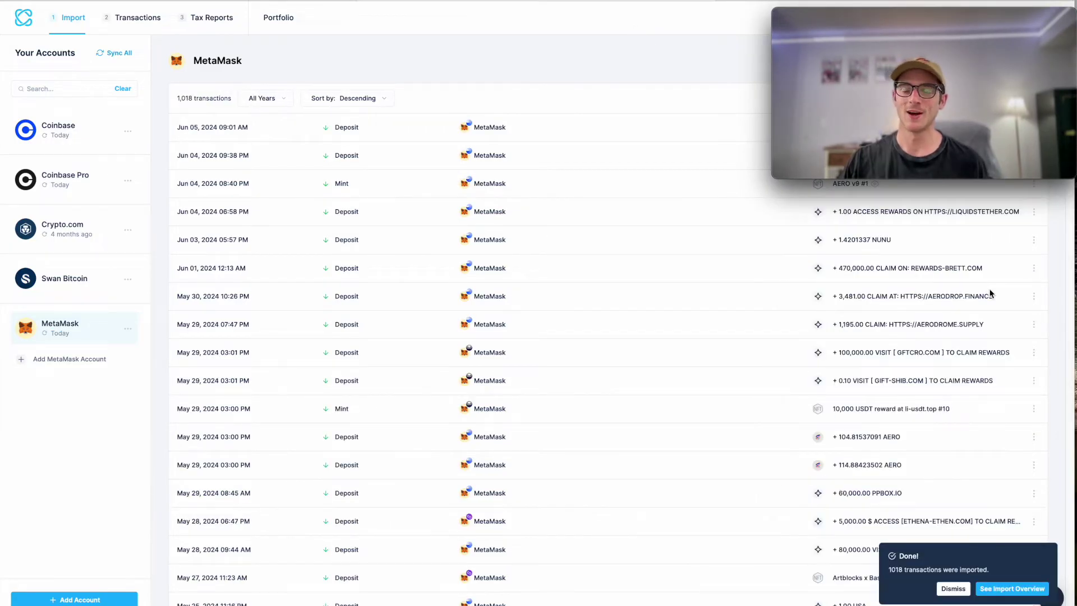
click(1019, 590)
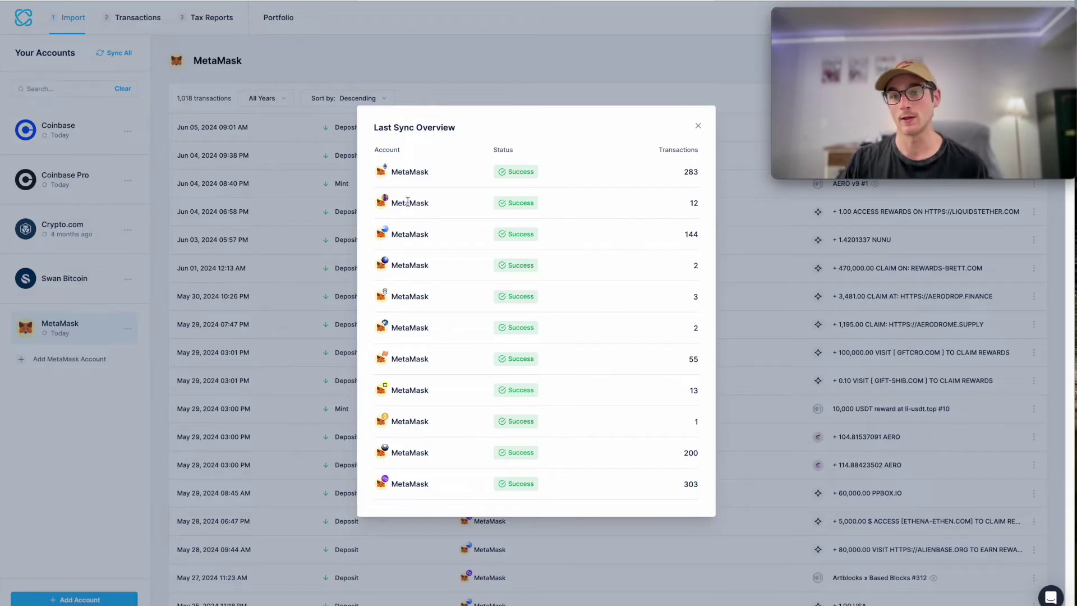
click(590, 62)
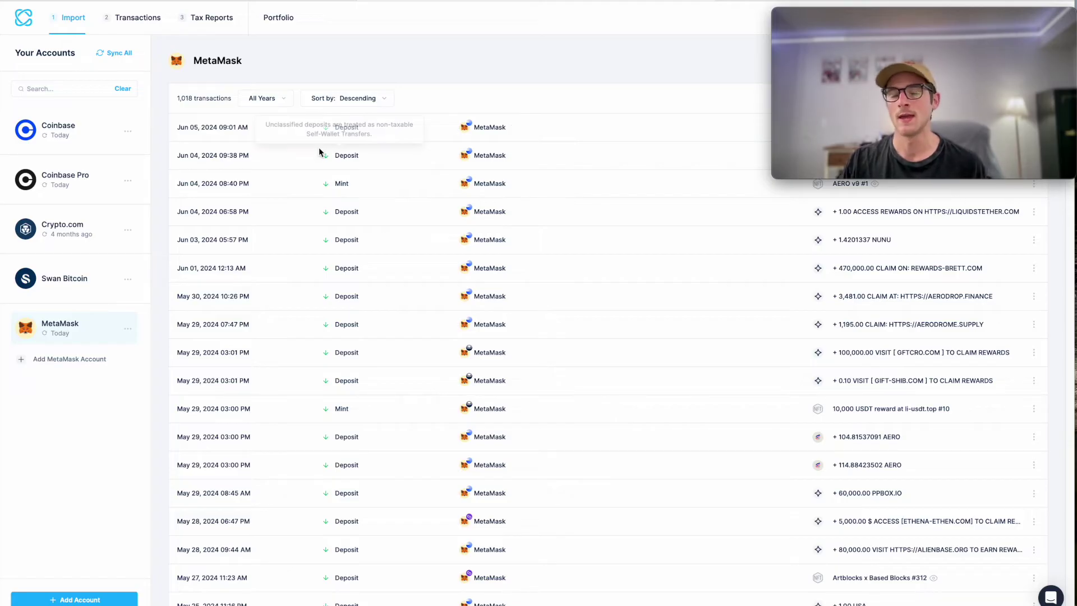
Step: View all 1,329 transactions sorted by date, with 20 flagged for review
click(144, 21)
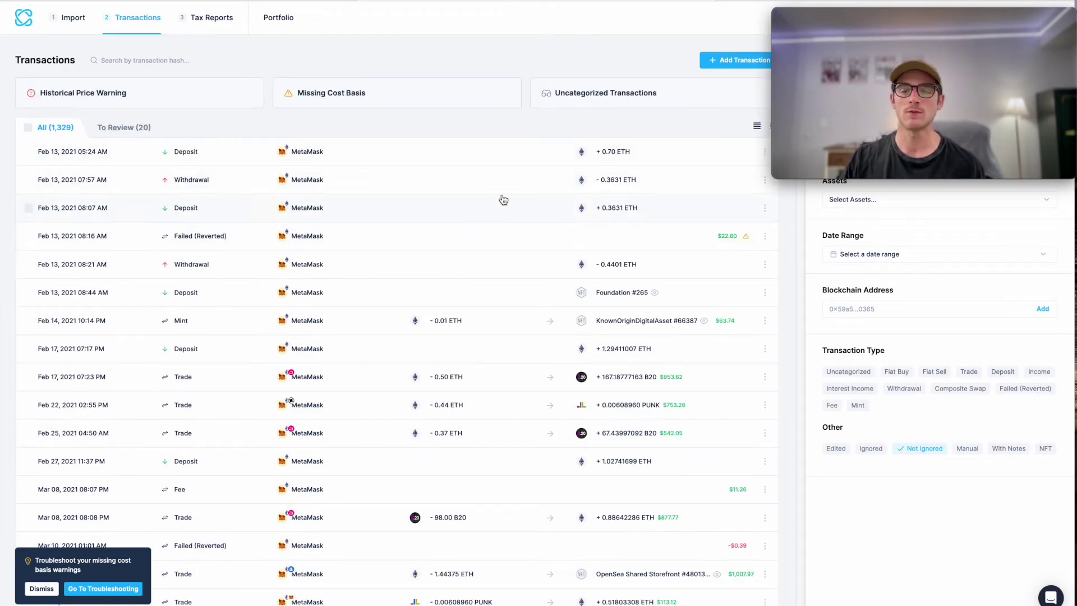
mouse_move(819, 93)
drag(834, 11, 885, 469)
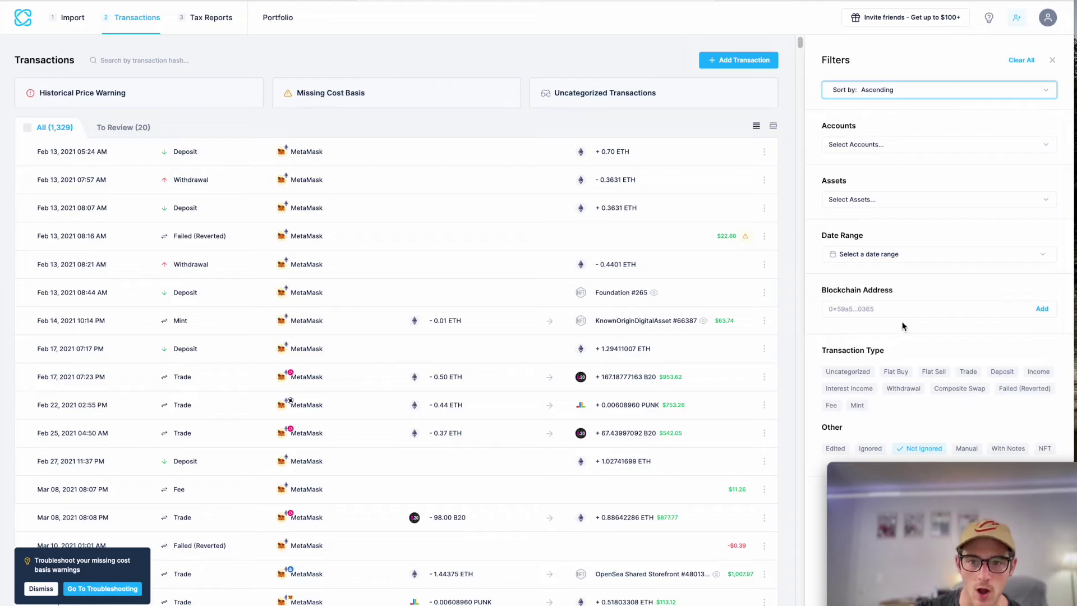
mouse_move(826, 471)
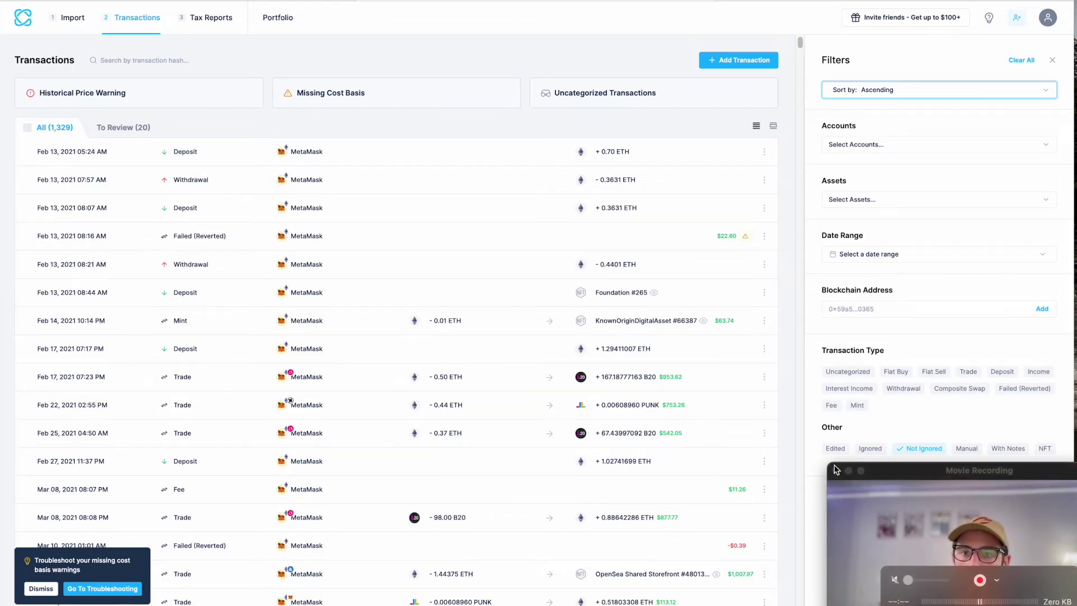
drag(825, 471, 808, 476)
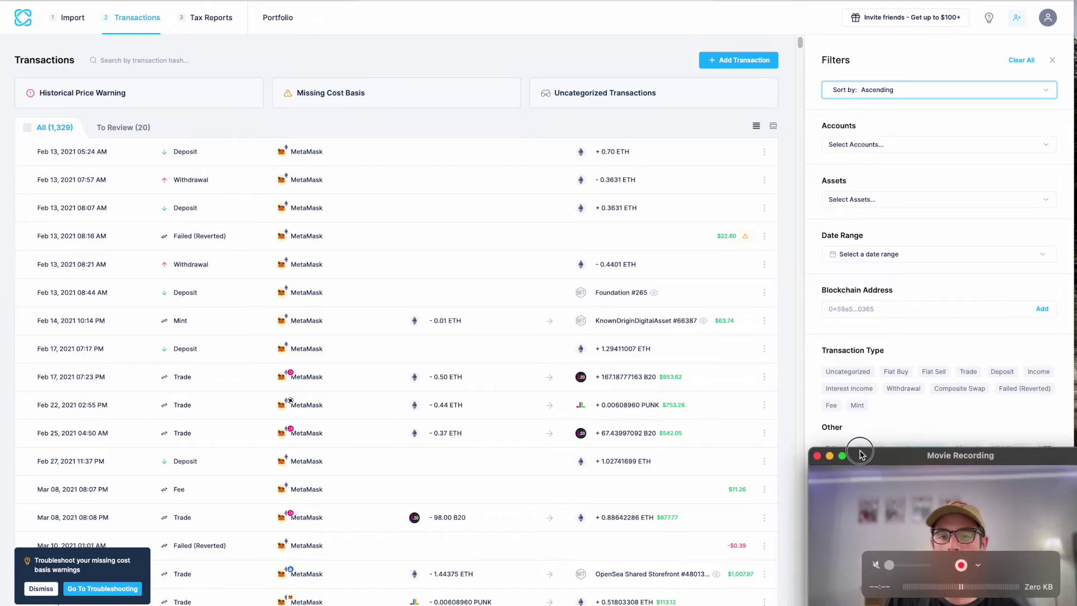
drag(924, 458, 949, 483)
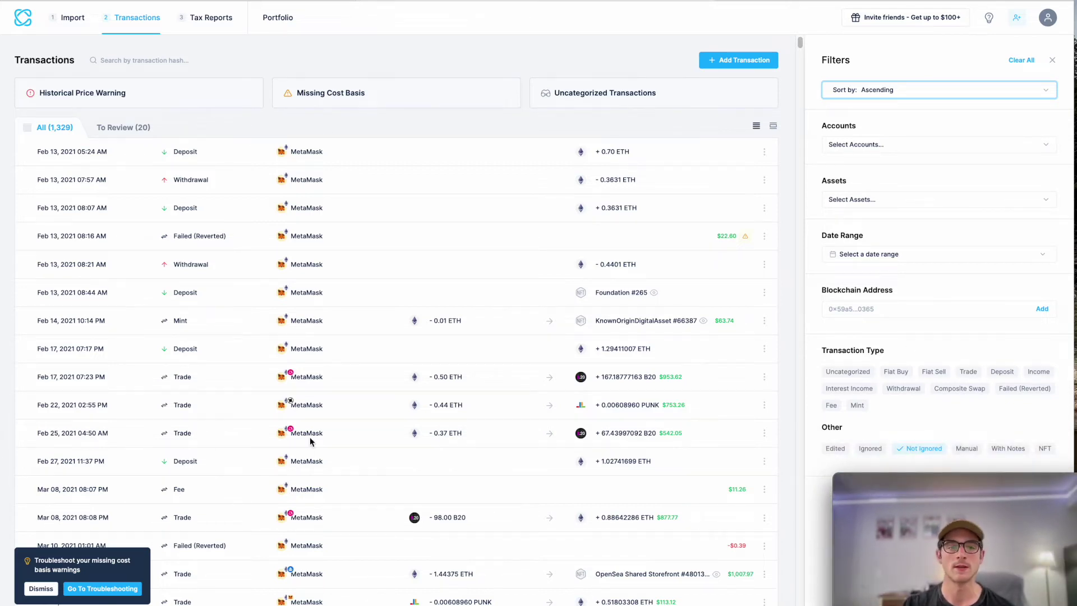
click(185, 120)
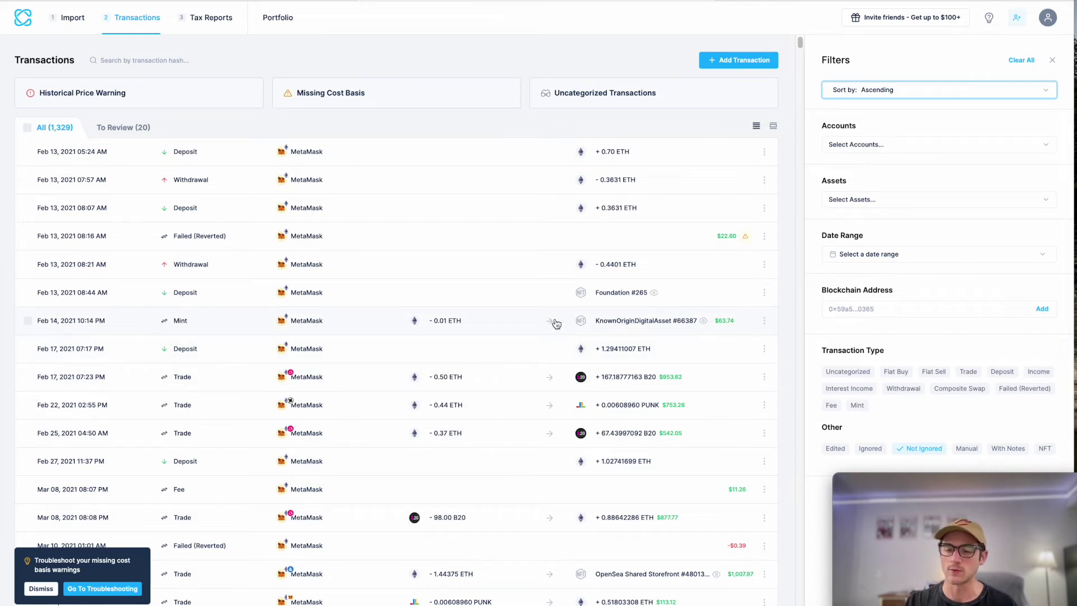
click(633, 95)
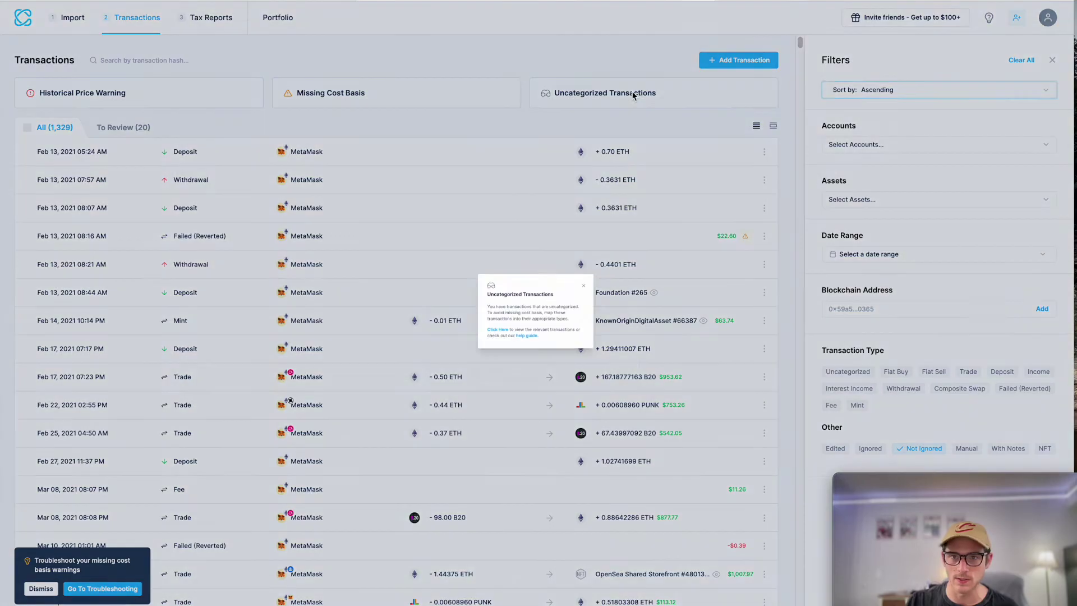
click(481, 345)
mouse_move(174, 294)
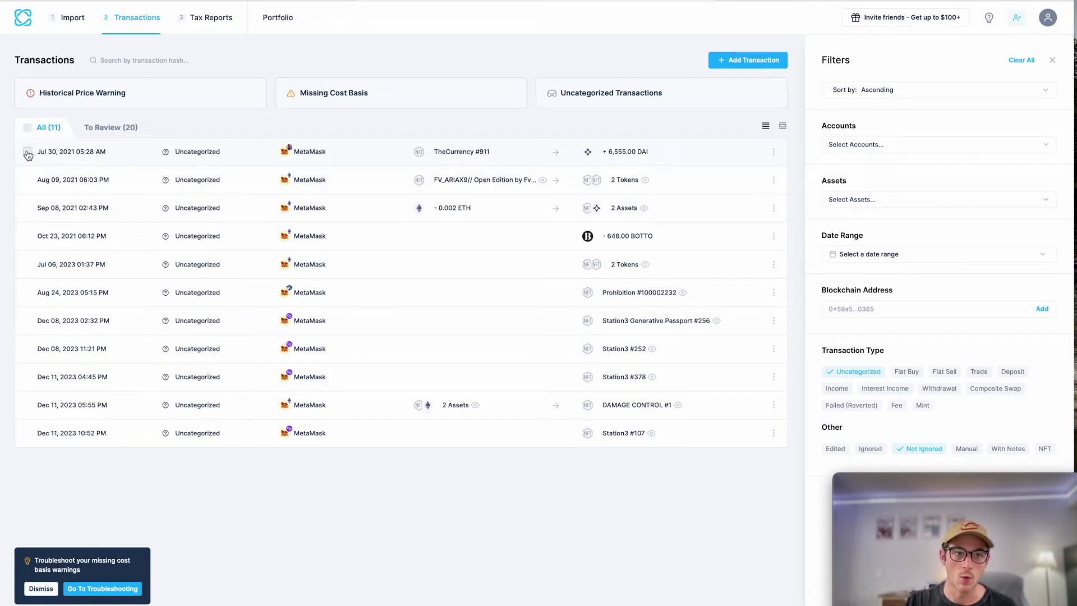
click(27, 128)
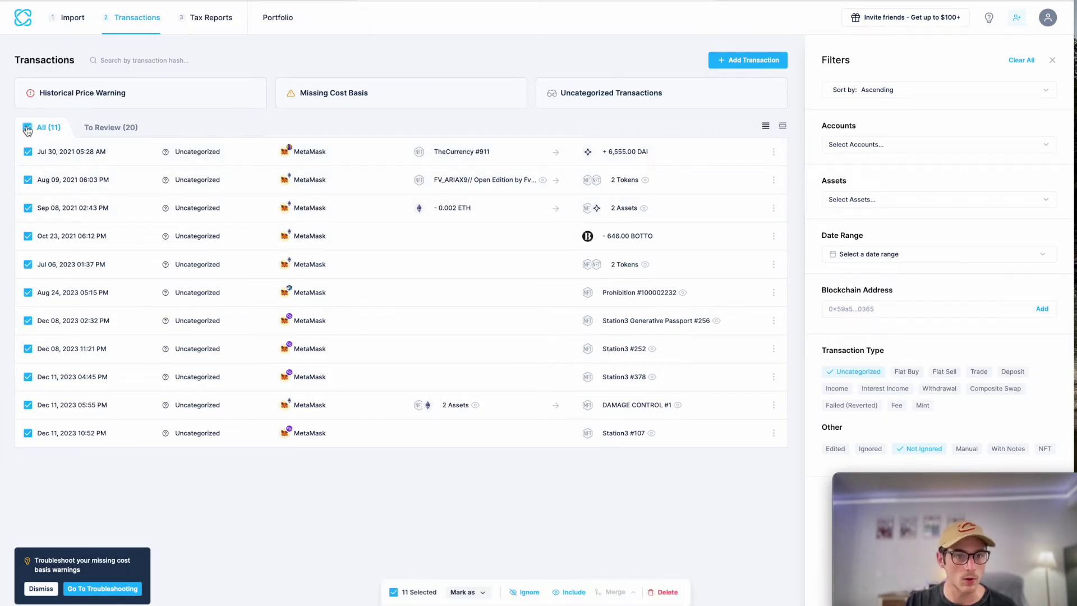
click(463, 592)
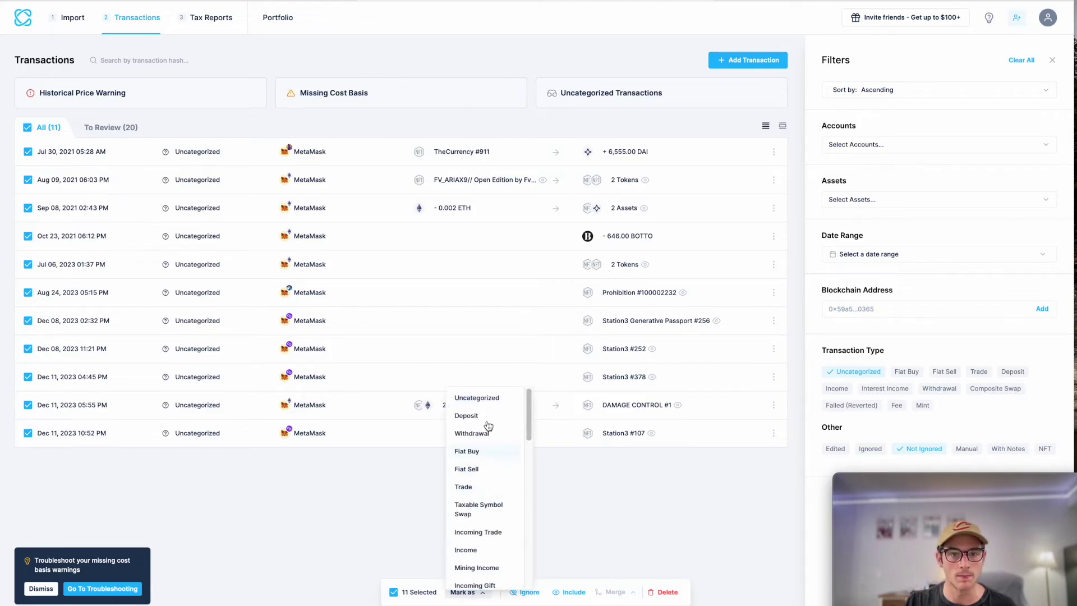
scroll(483, 562, down, 2)
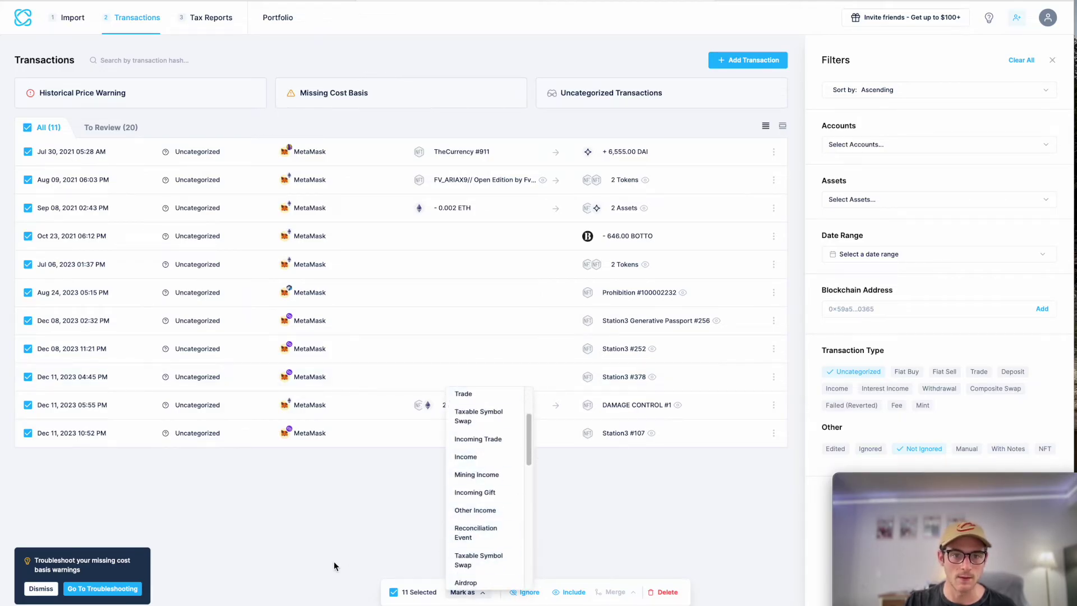
click(337, 526)
click(27, 127)
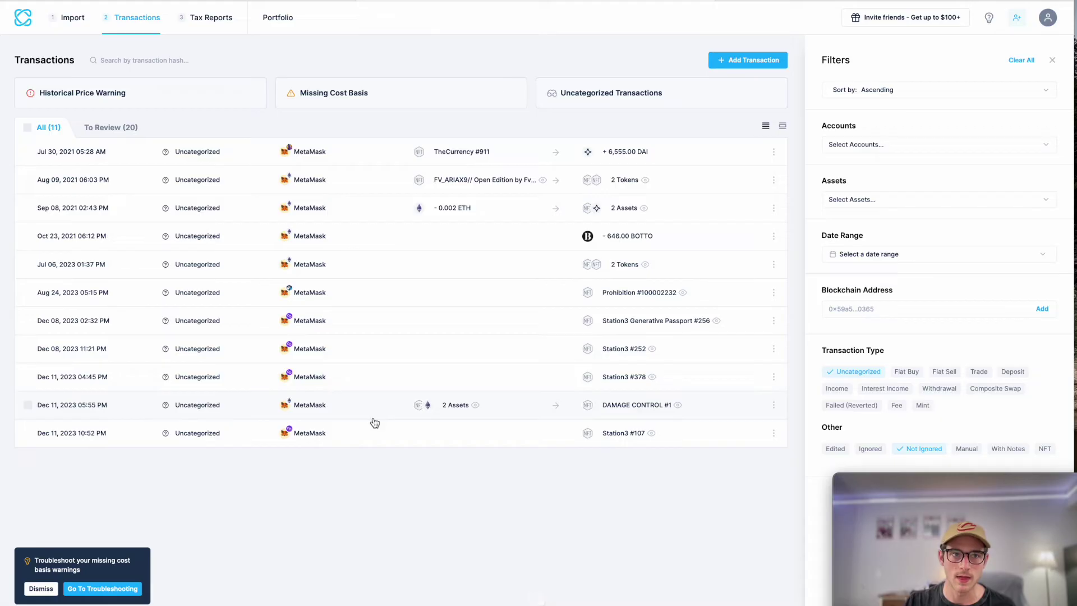
click(853, 371)
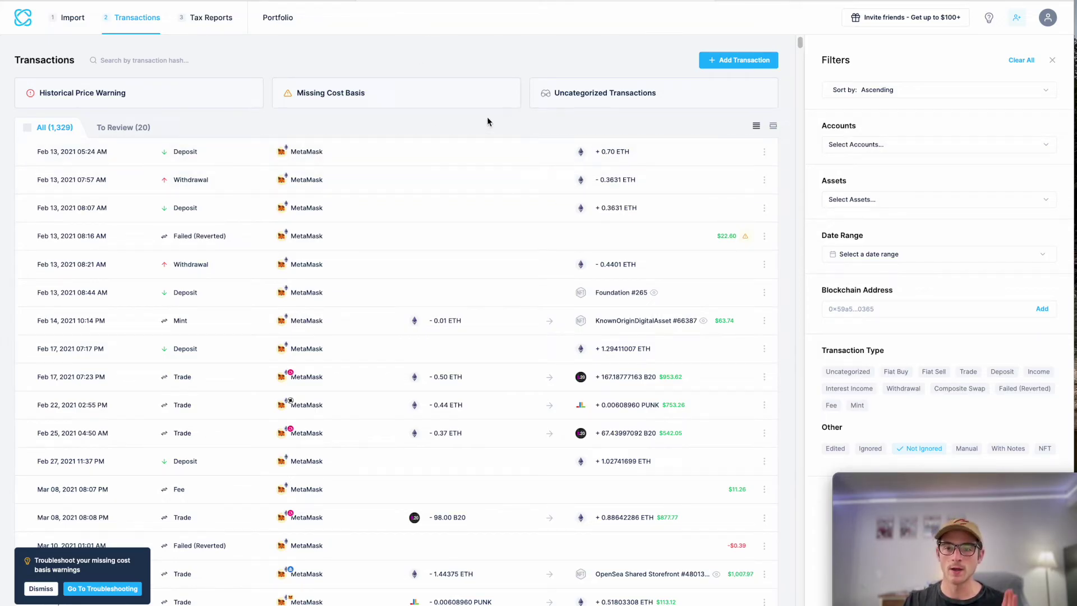
Step: Read the missing cost basis explanation and open the Missing Cost Basis Report
click(337, 99)
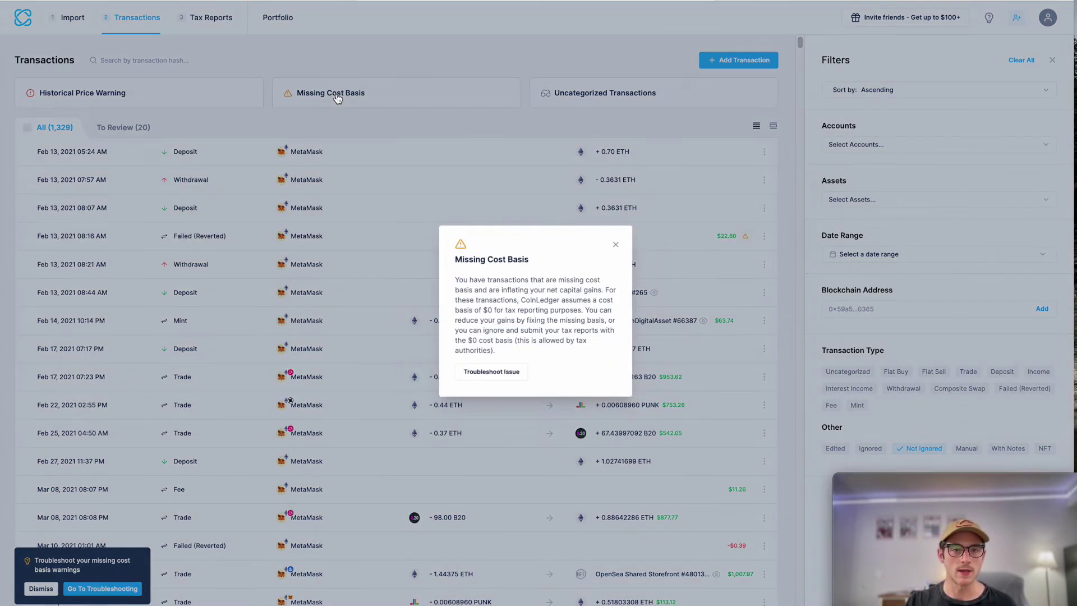
click(505, 372)
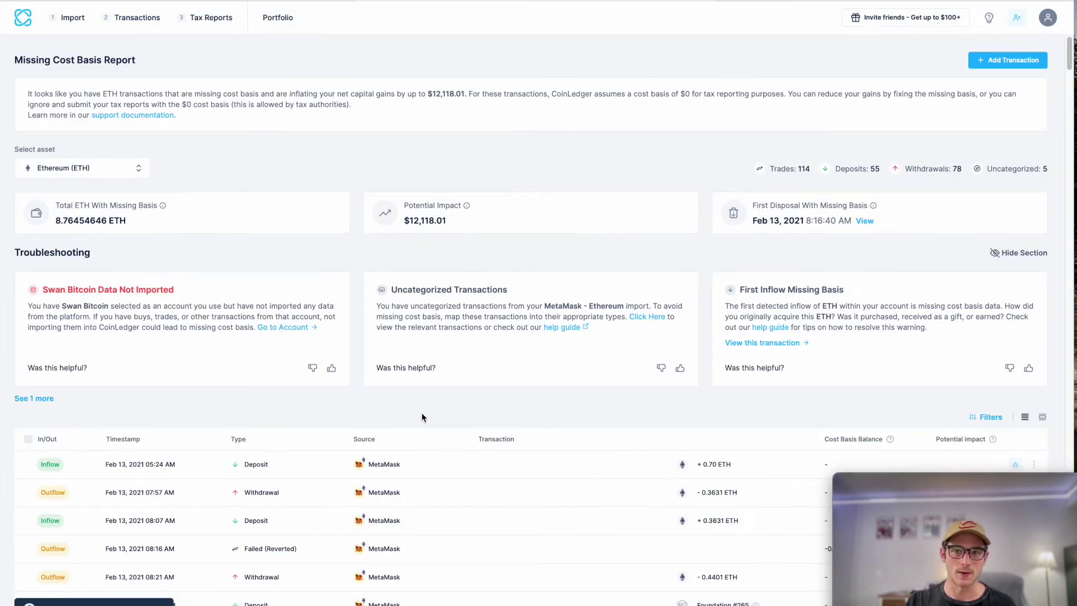
scroll(392, 402, down, 1)
scroll(280, 381, up, 1)
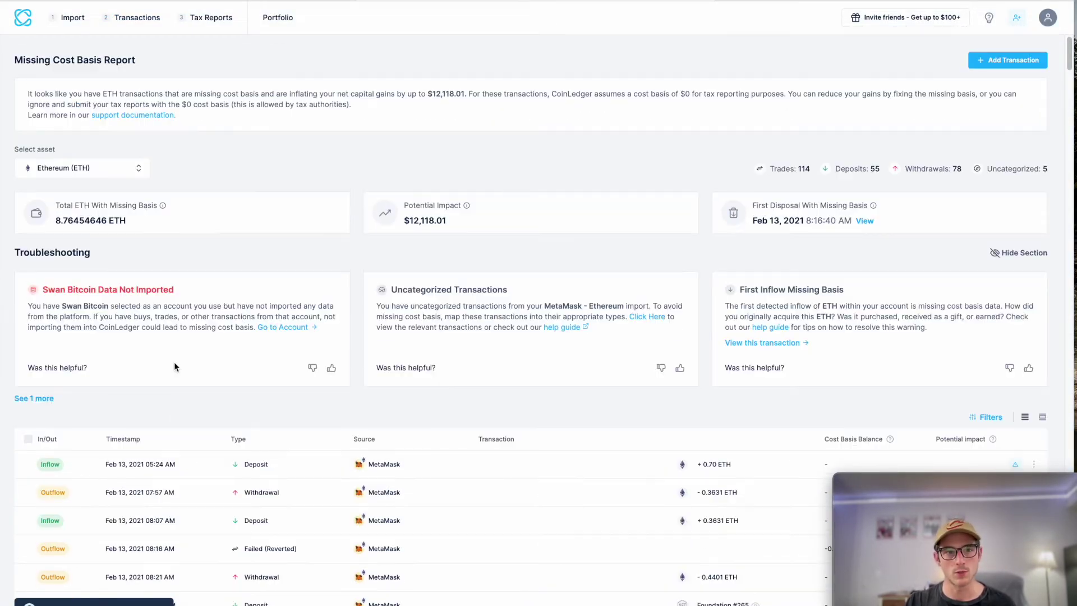
Step: Check the report's asset list, keep Ethereum selected, and return to the Transactions list
click(89, 168)
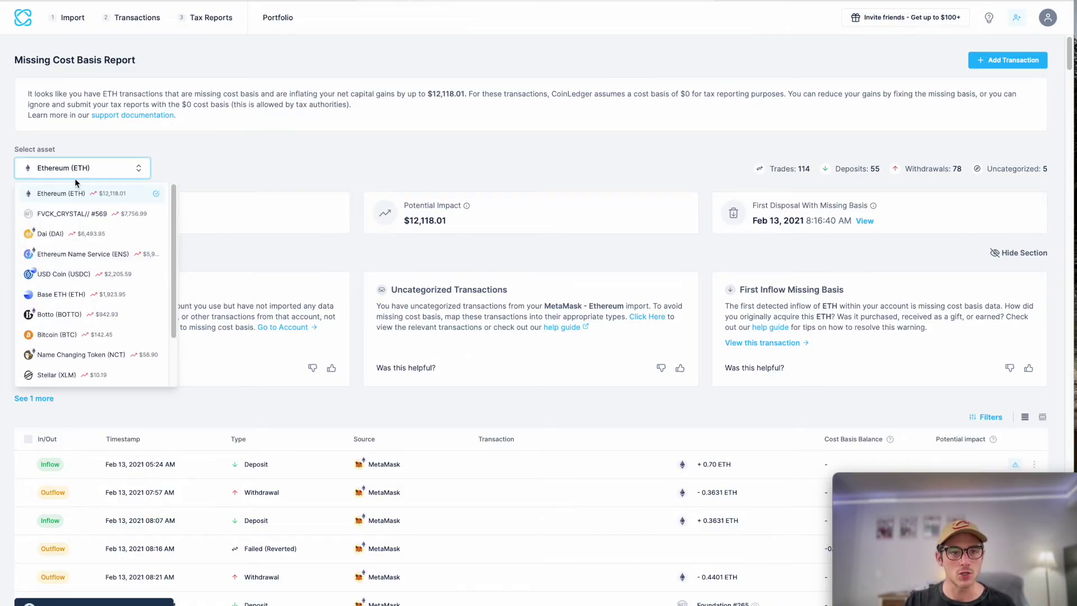
scroll(87, 269, down, 5)
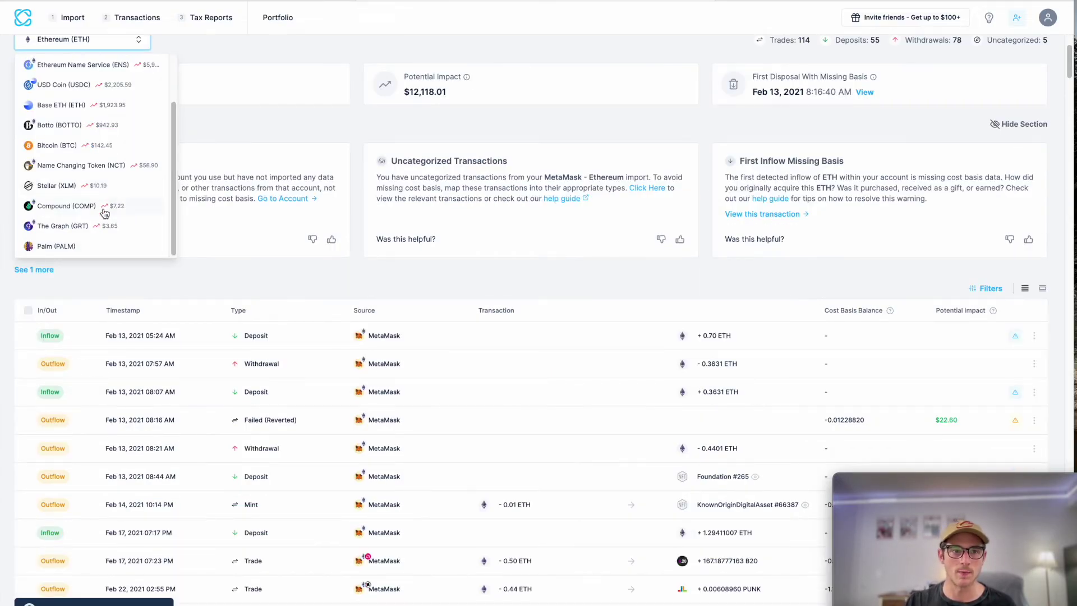
scroll(100, 210, up, 5)
click(219, 157)
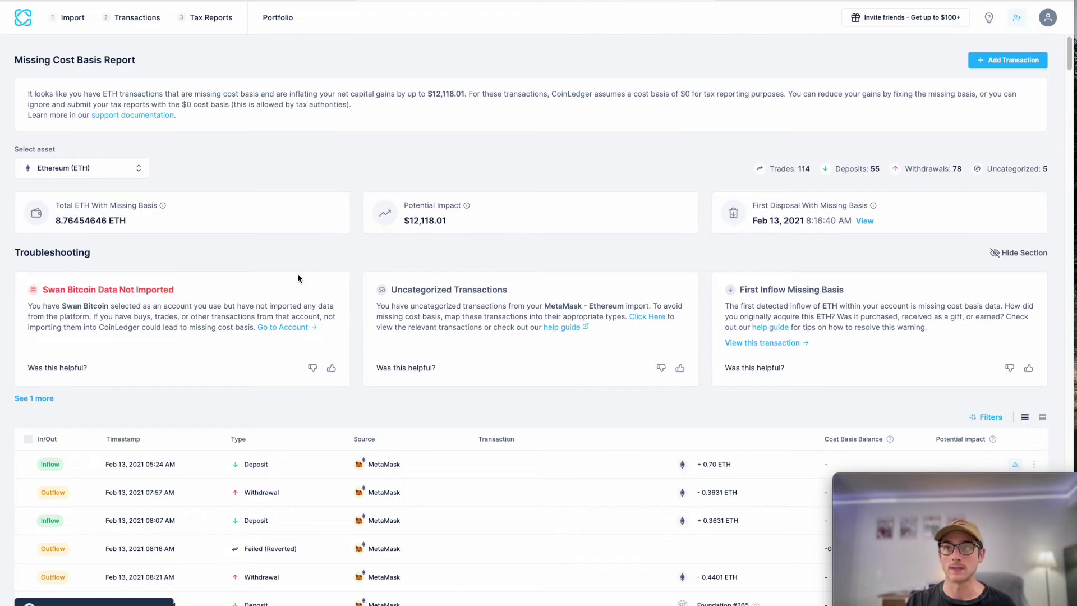
click(134, 18)
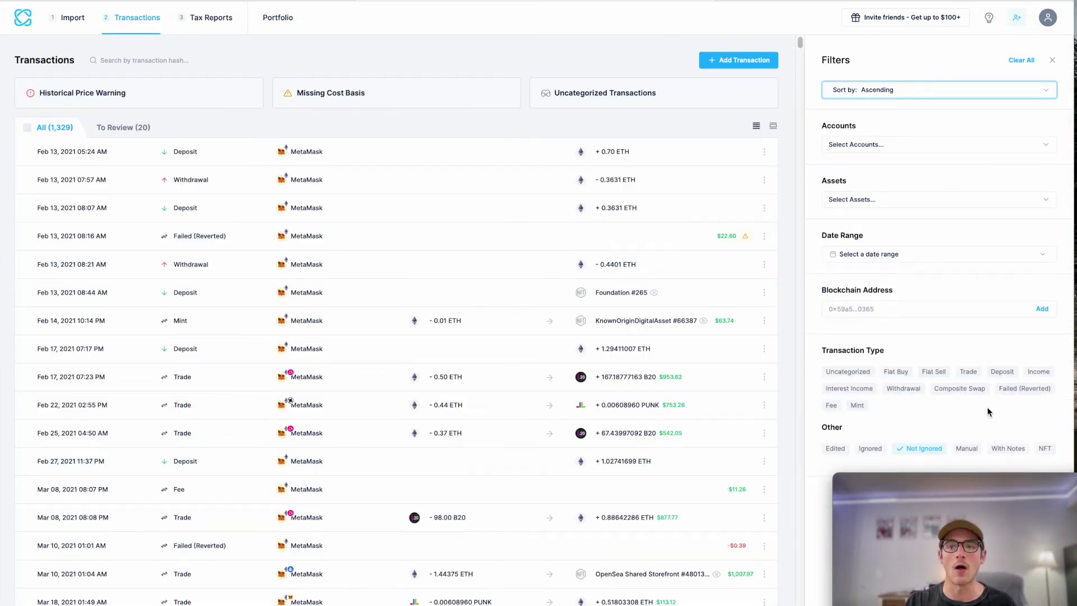
Step: Sort the full transaction list descending so the June 2024 entries come first
click(885, 93)
click(869, 112)
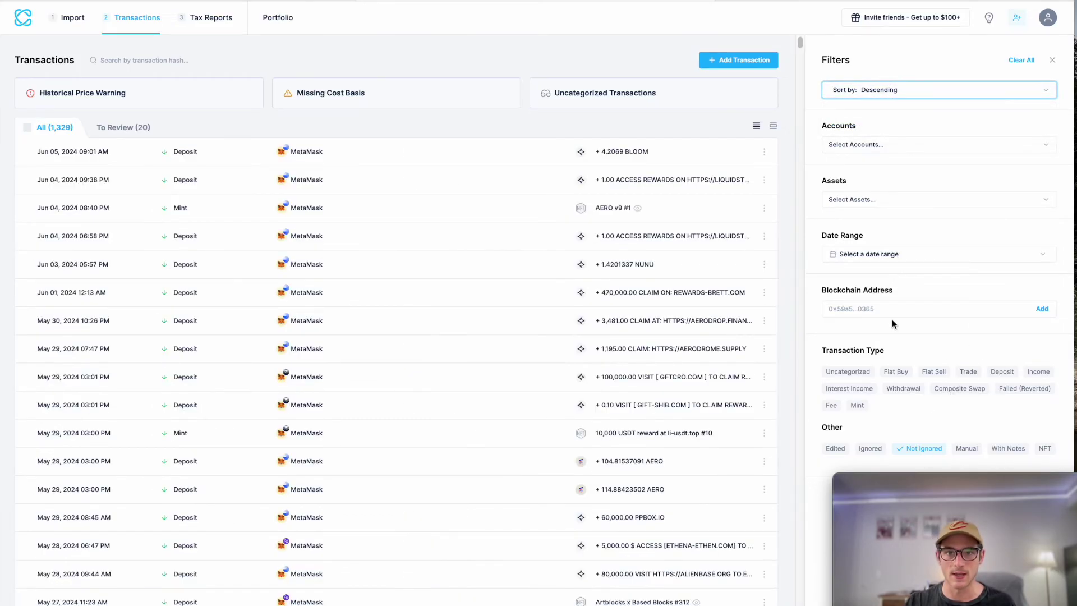
click(855, 91)
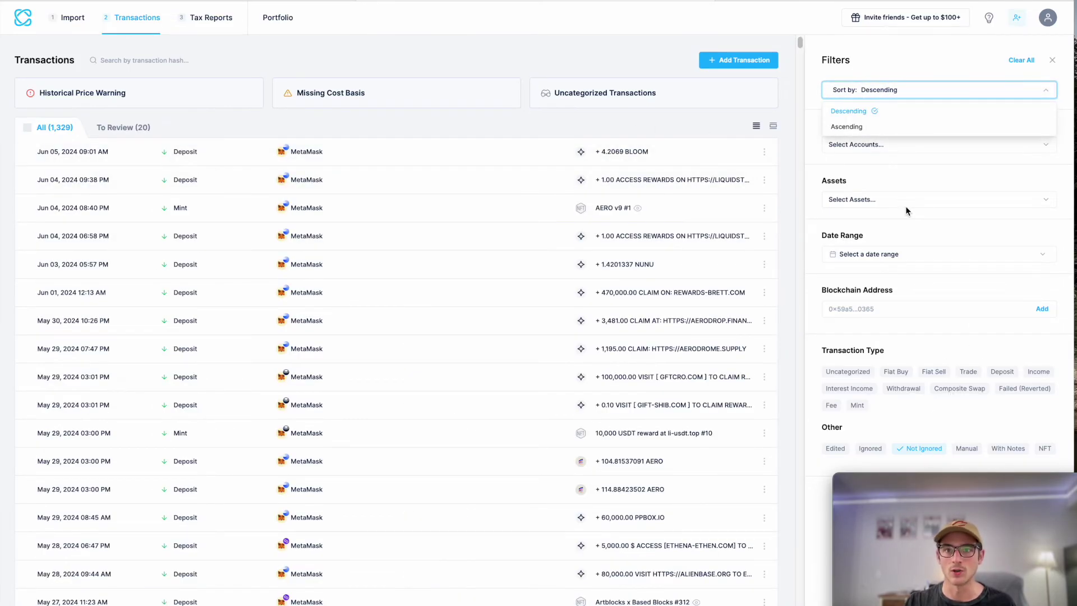
click(880, 56)
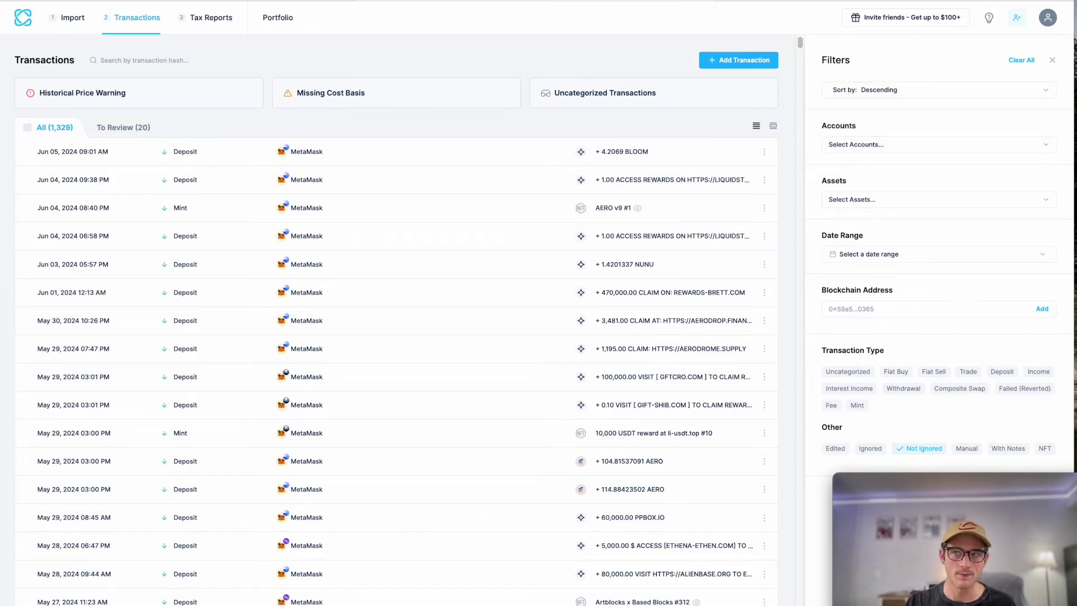
click(213, 22)
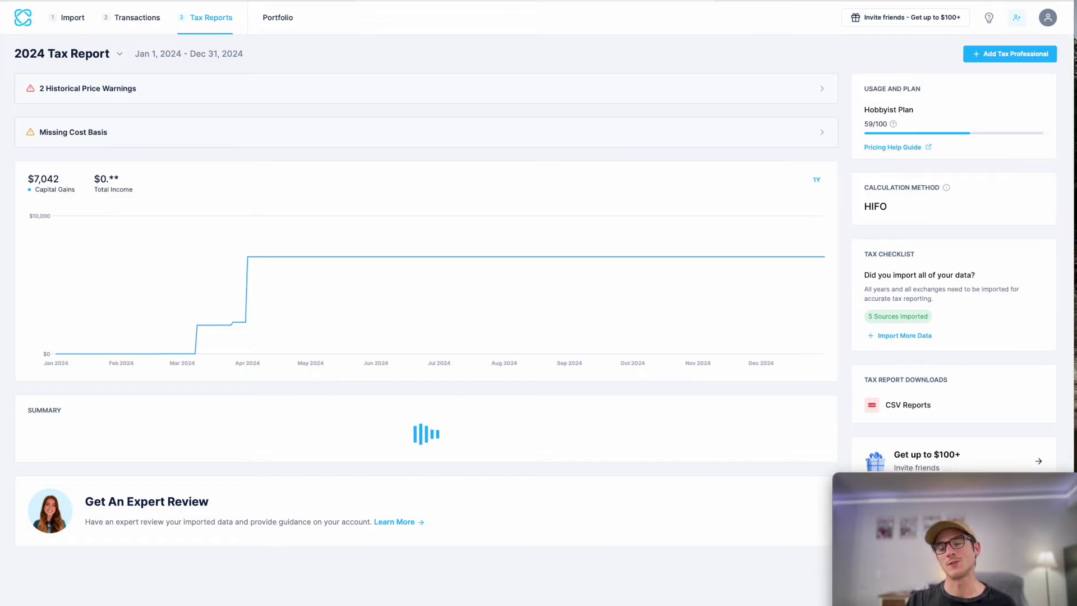
Step: Switch to the 2023 Tax Report and review its $8,782.12 short-term capital gains summary
click(76, 55)
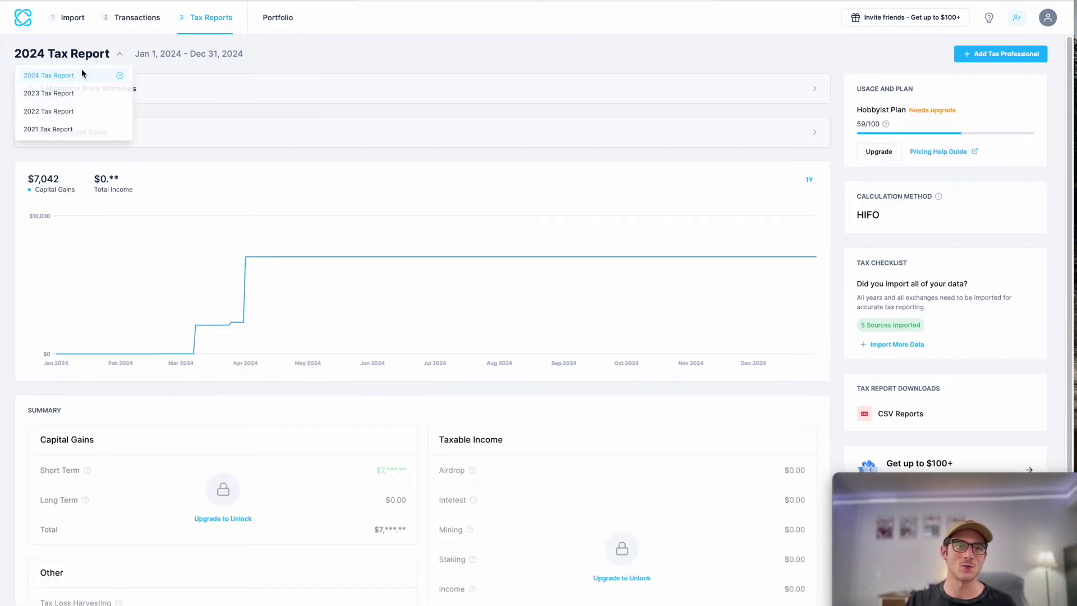
click(78, 93)
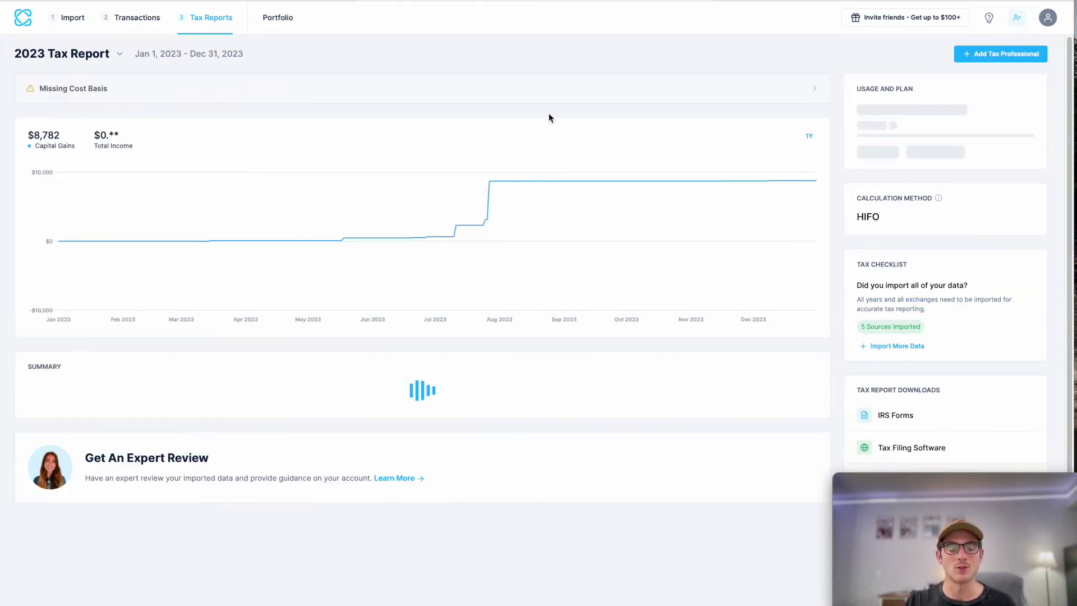
scroll(485, 160, down, 2)
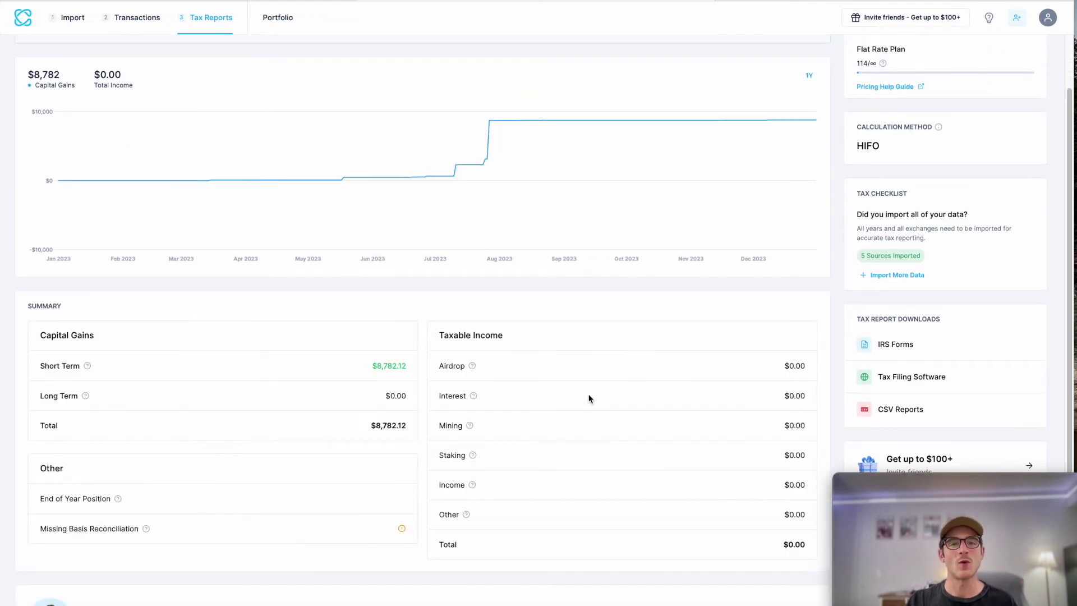
scroll(561, 365, down, 1)
scroll(287, 290, up, 1)
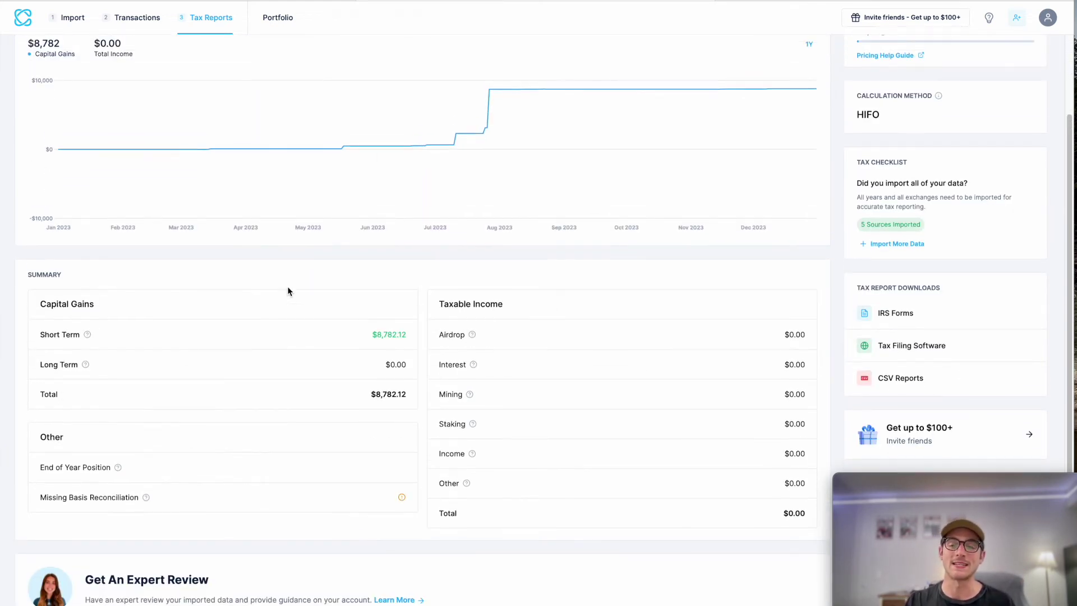
scroll(306, 292, up, 1)
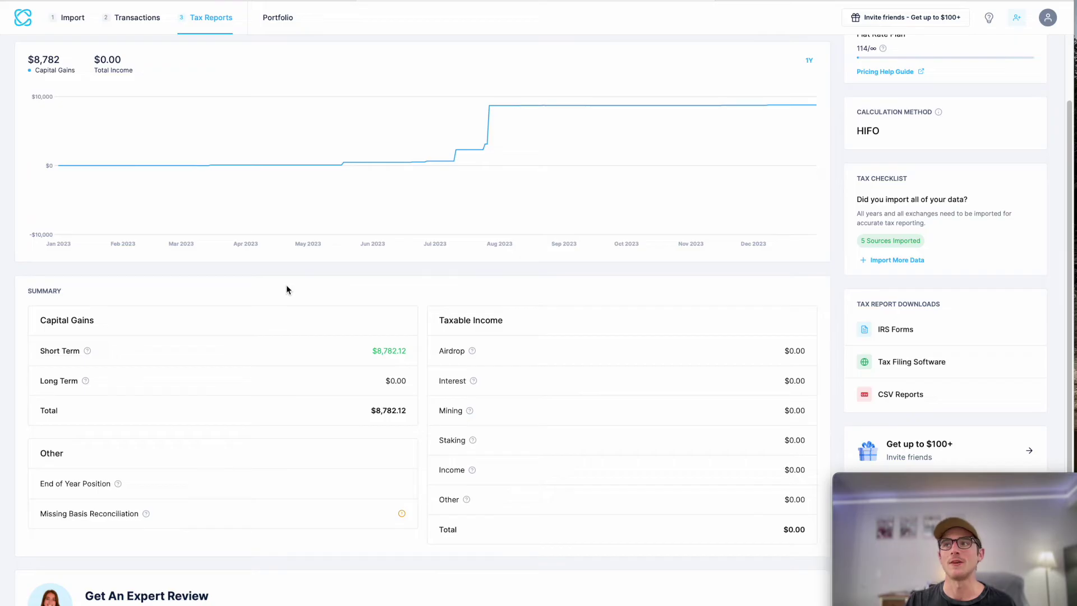
click(318, 364)
scroll(432, 463, down, 15)
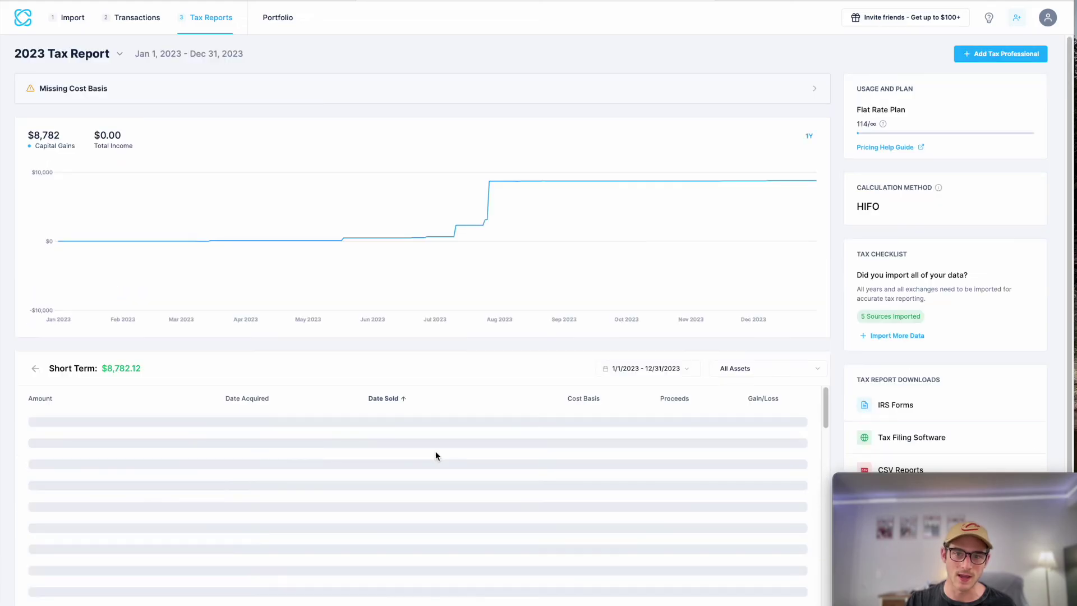
click(740, 301)
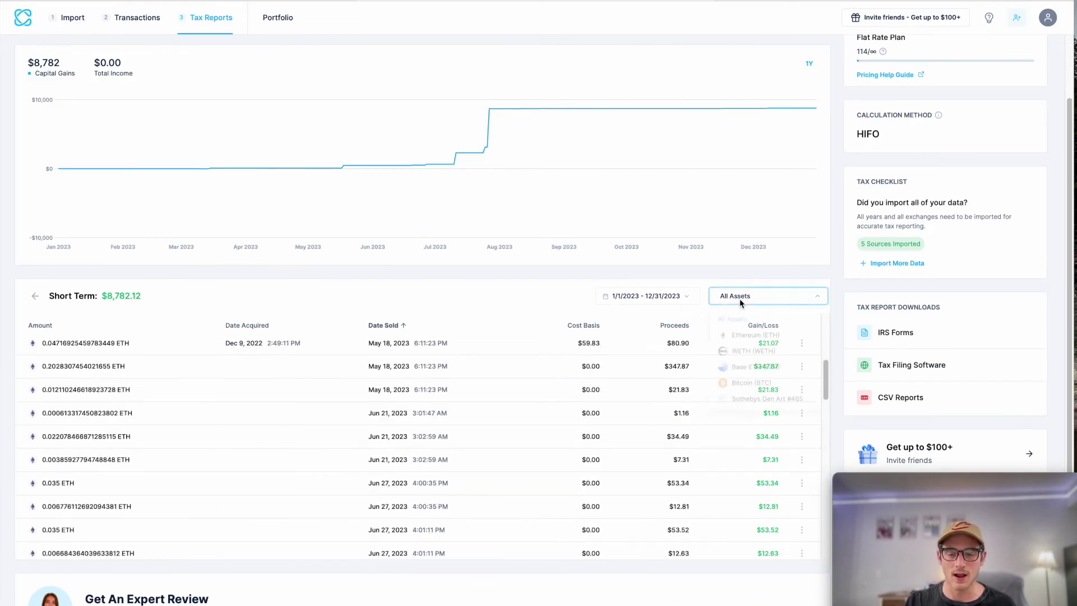
click(751, 337)
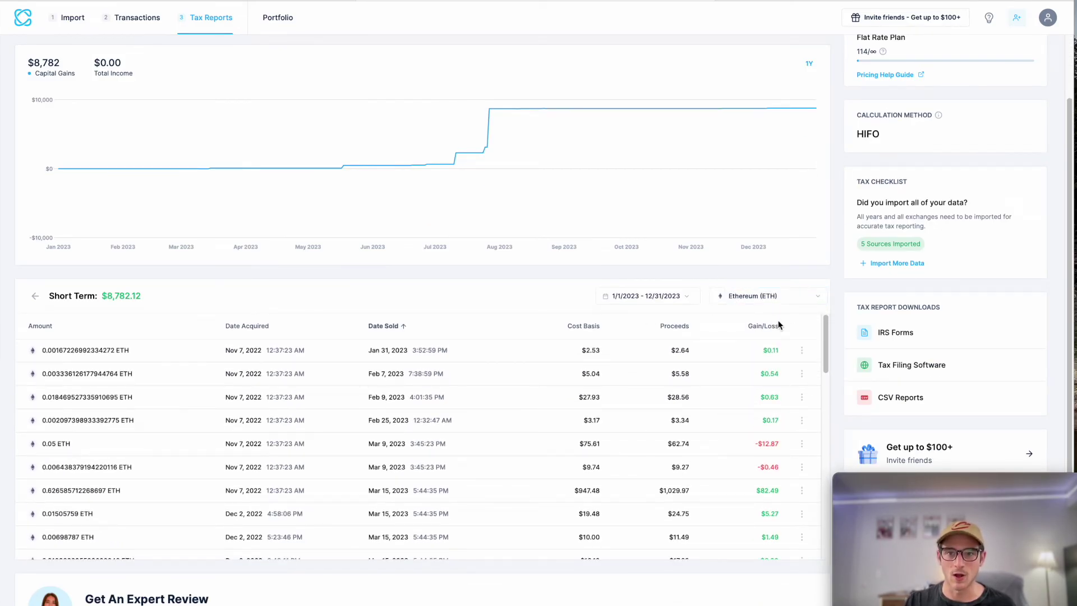
click(765, 327)
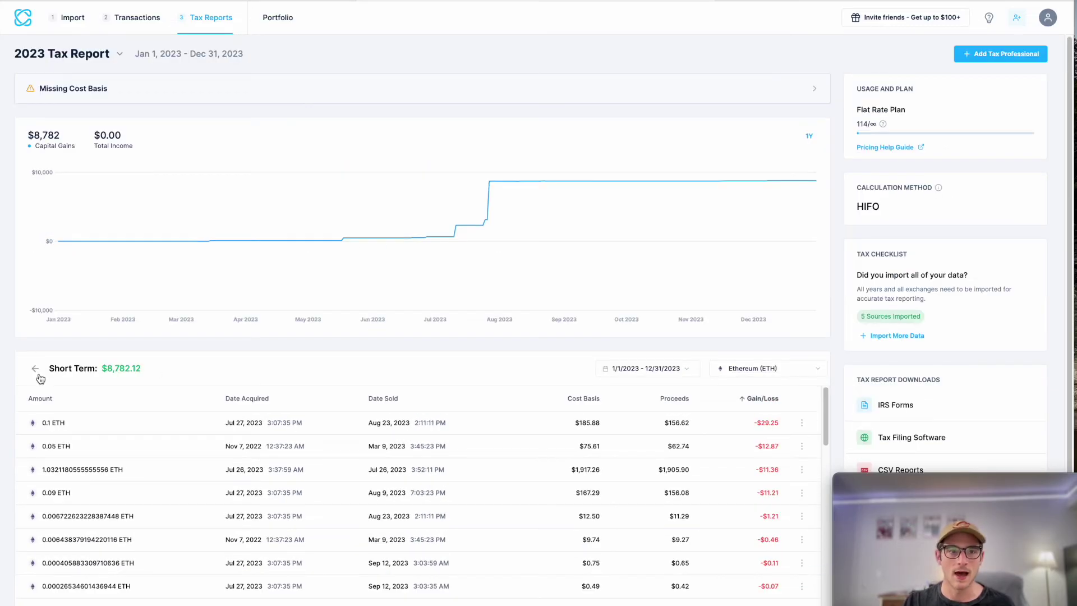
click(37, 375)
scroll(370, 244, down, 2)
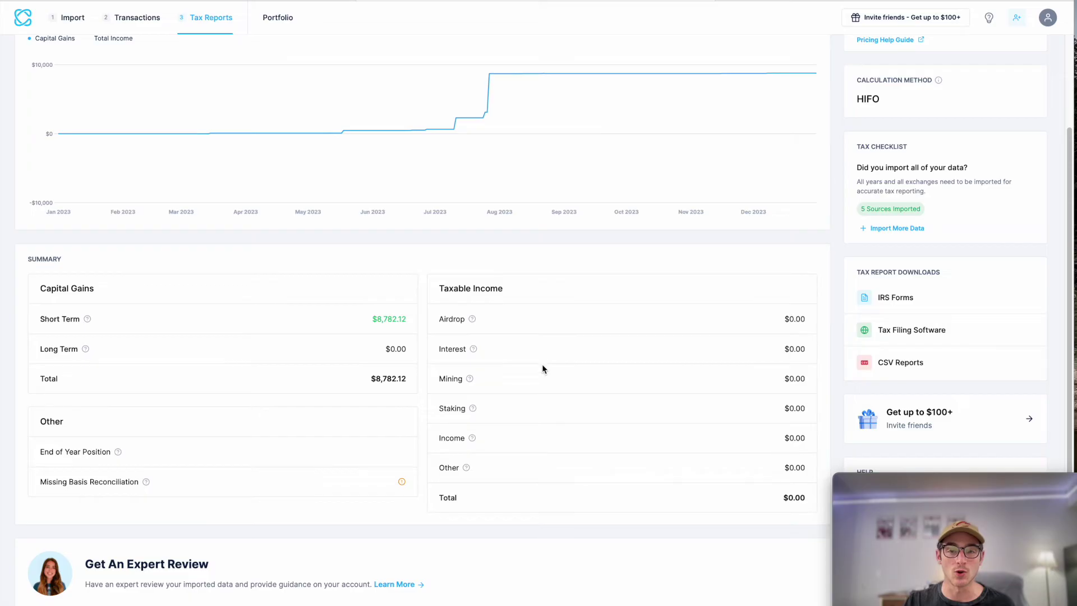
scroll(535, 448, up, 1)
scroll(477, 412, up, 2)
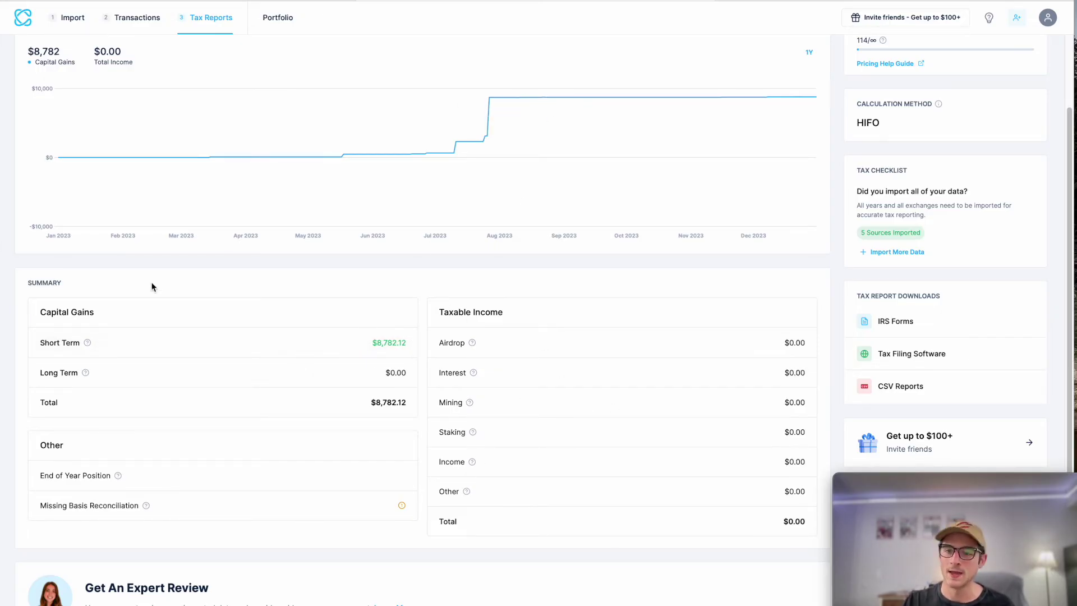
scroll(397, 317, up, 3)
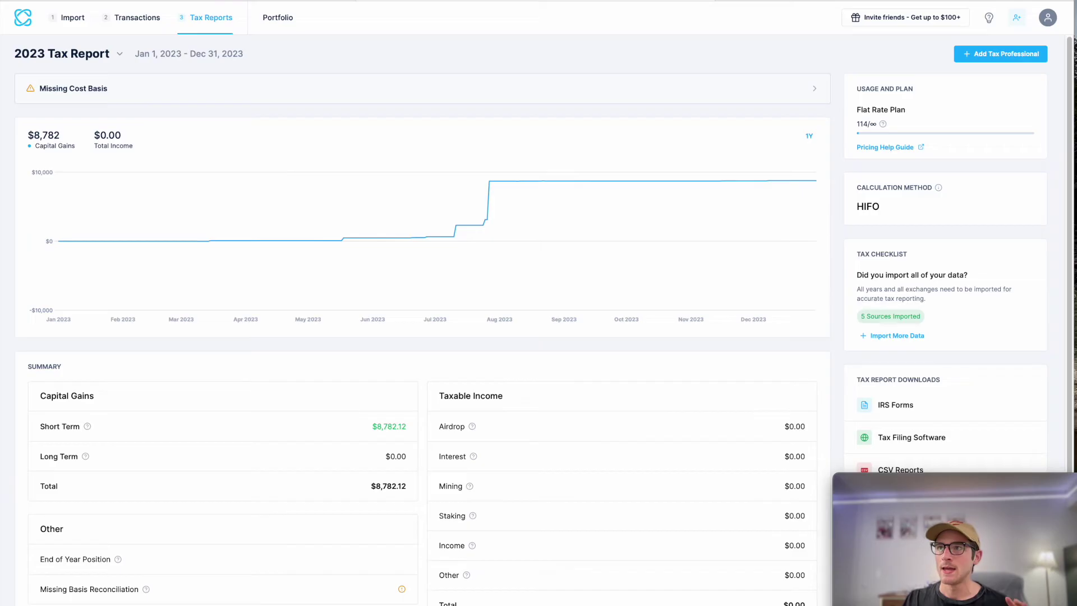
scroll(511, 258, down, 3)
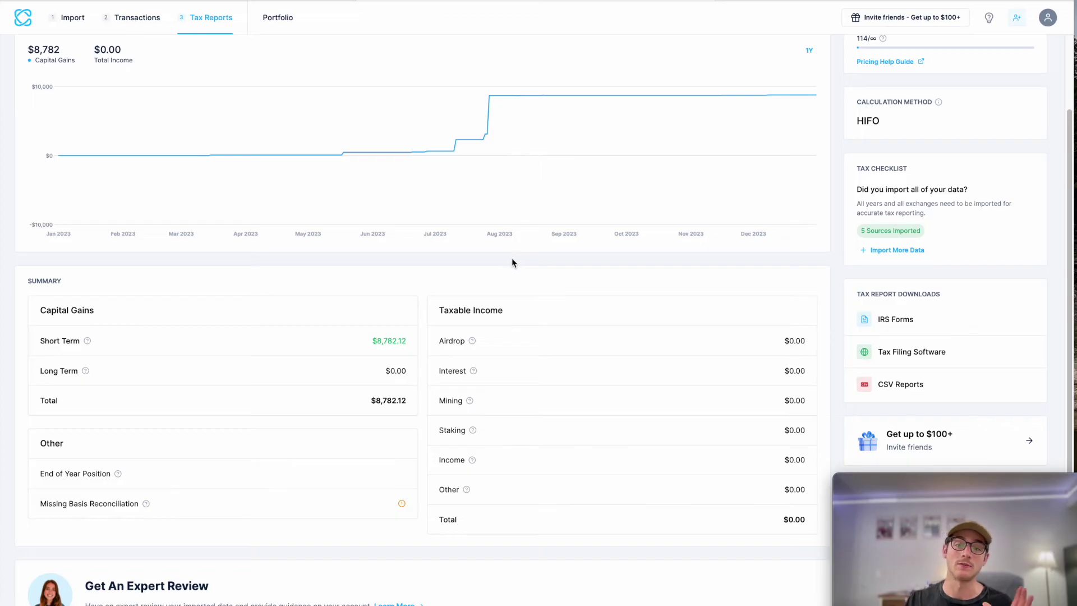
scroll(512, 257, up, 3)
Step: Load the 2024 Tax Report, view the summary unlock offer, and close the purchase page
click(65, 51)
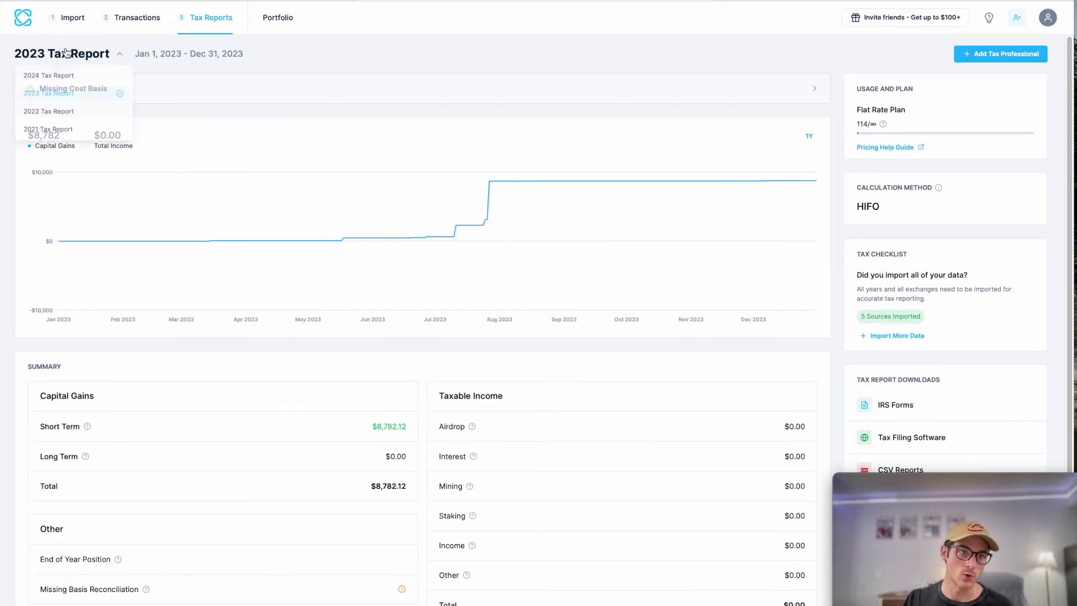
click(49, 76)
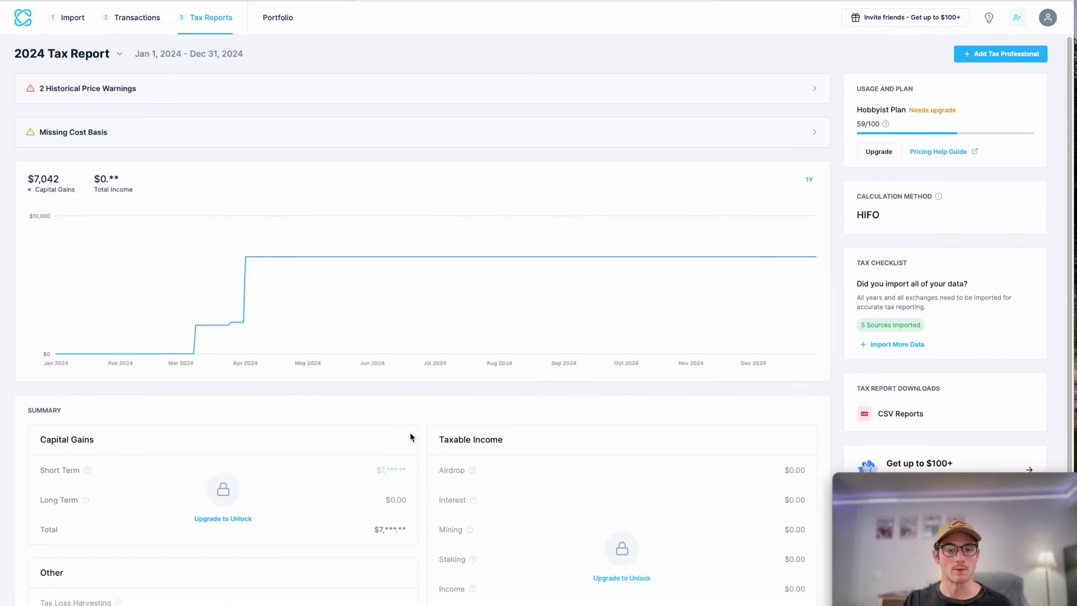
scroll(415, 426, down, 3)
scroll(336, 393, up, 2)
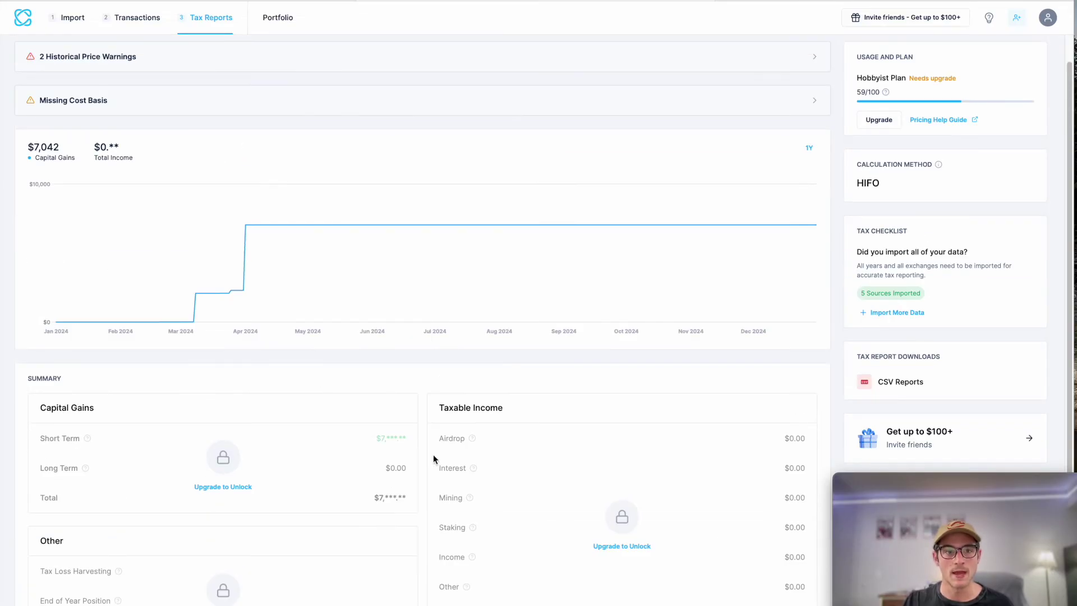
scroll(434, 455, down, 1)
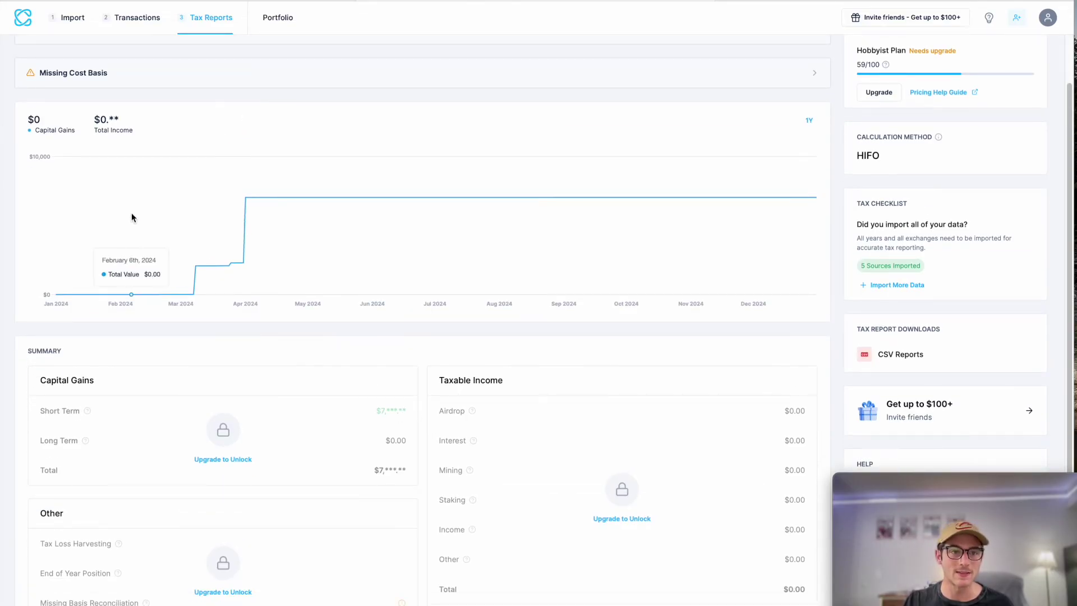
scroll(131, 217, down, 2)
scroll(157, 194, up, 1)
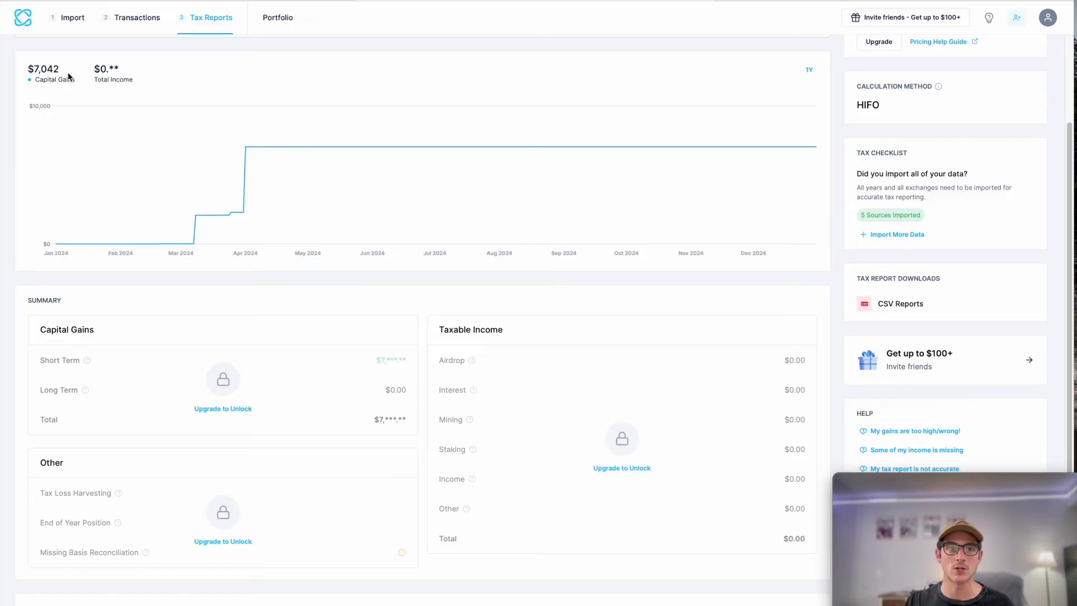
scroll(612, 594, down, 1)
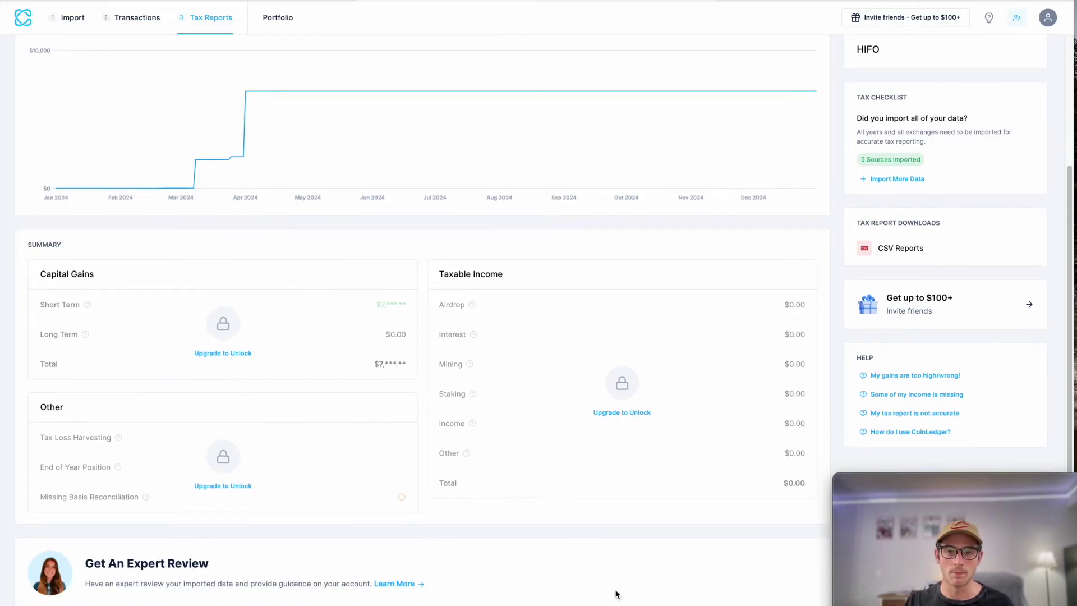
click(242, 355)
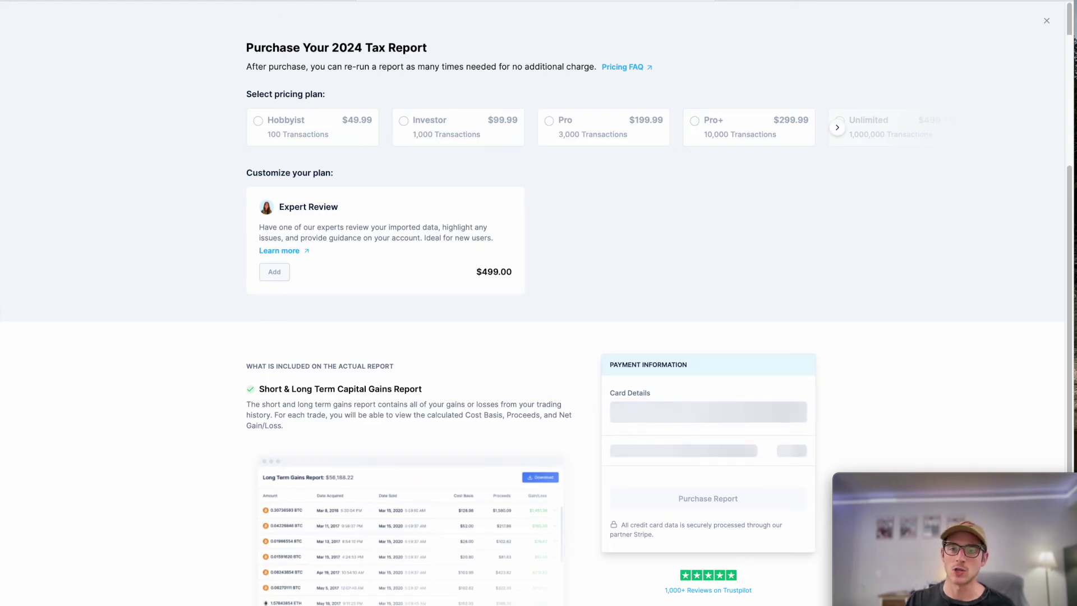
click(1046, 21)
Step: Load the 2023 Tax Report from the report year list
scroll(191, 83, up, 3)
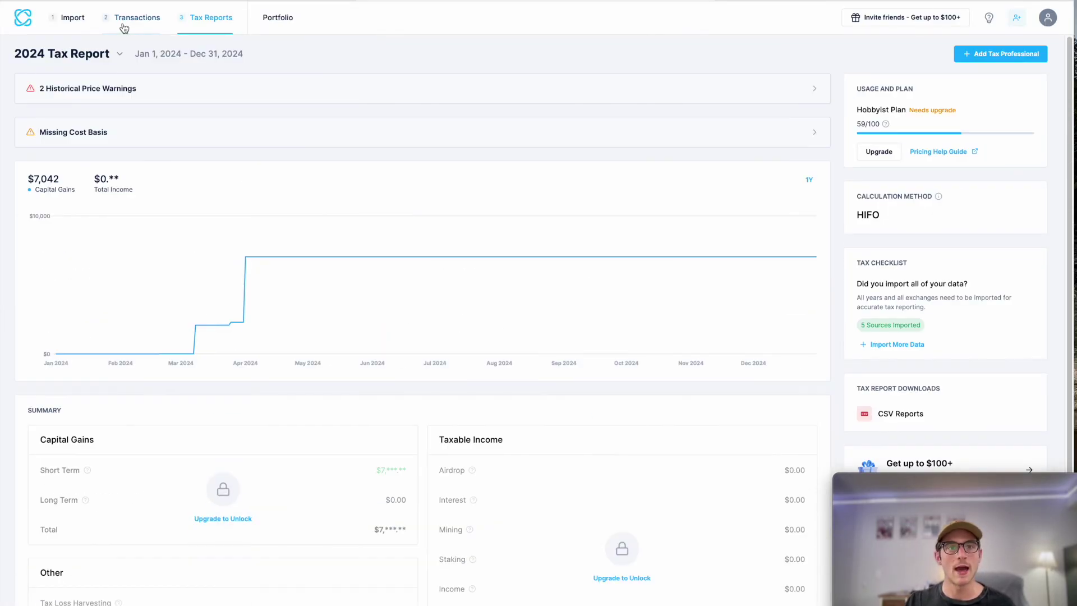
click(98, 56)
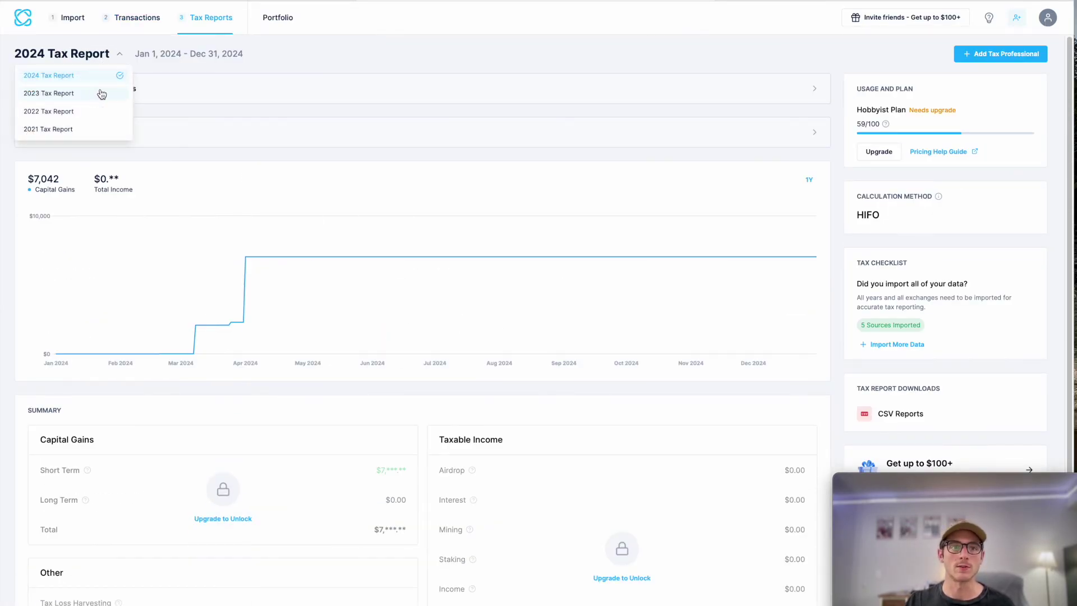
click(98, 92)
scroll(841, 313, down, 2)
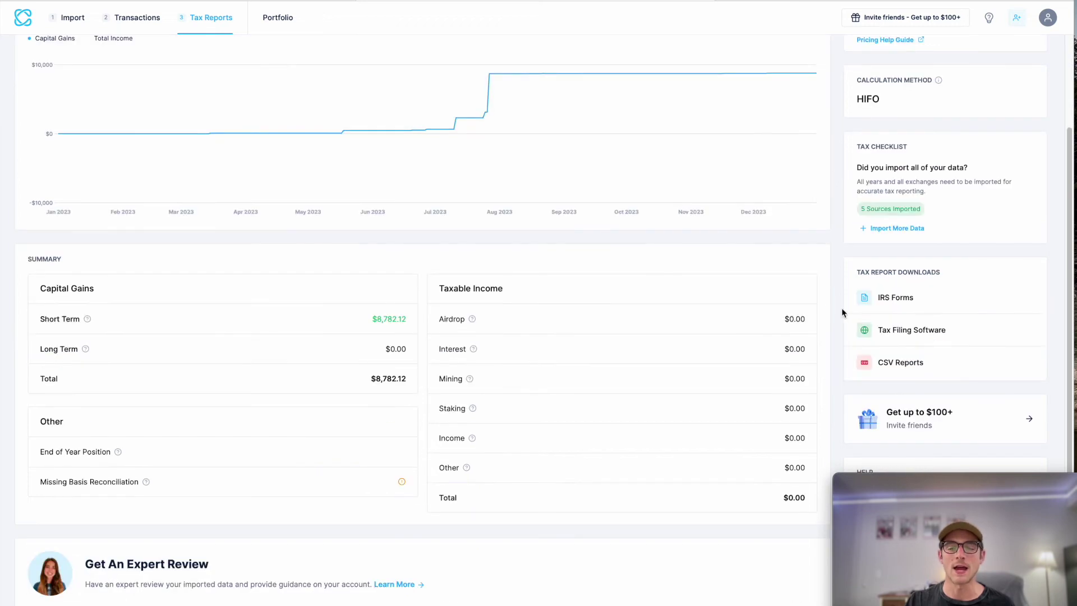
Step: Look over the 2023 IRS Forms and Tax Filing Software download options, then close them
click(932, 299)
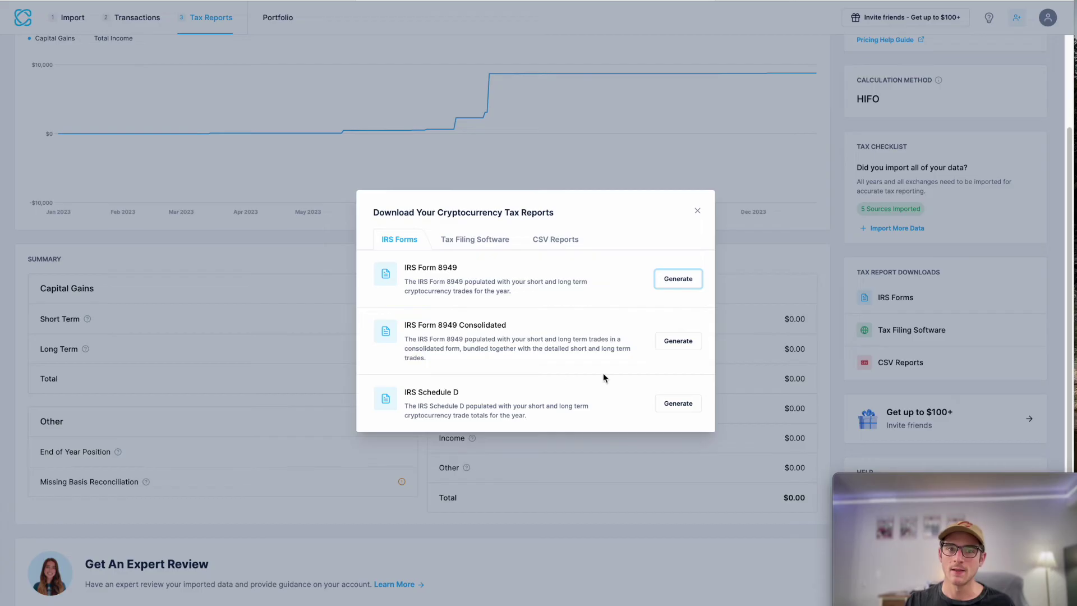
click(487, 243)
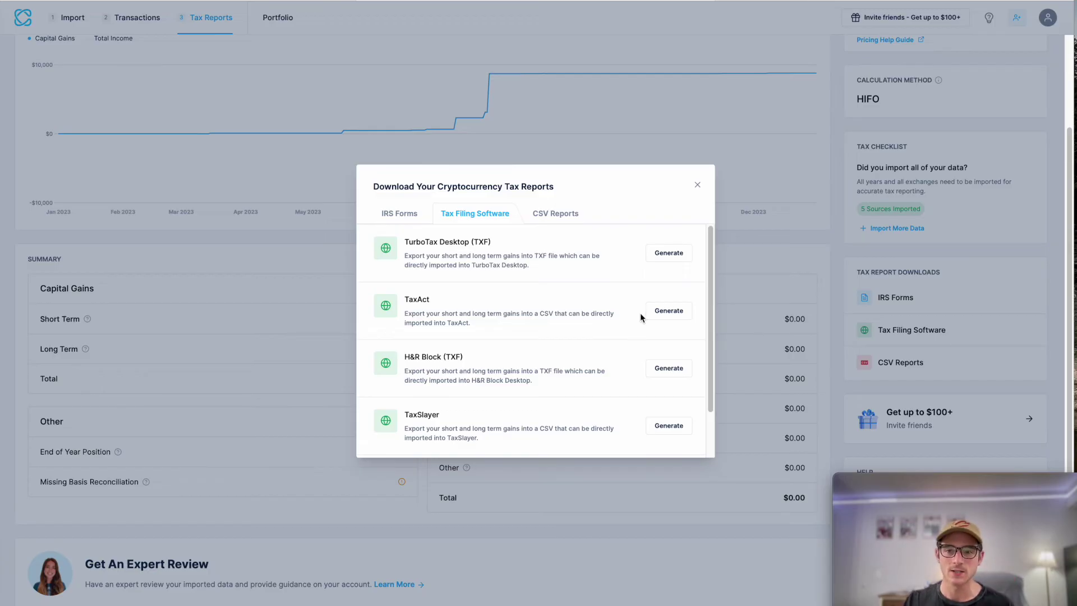
click(781, 237)
scroll(561, 485, up, 2)
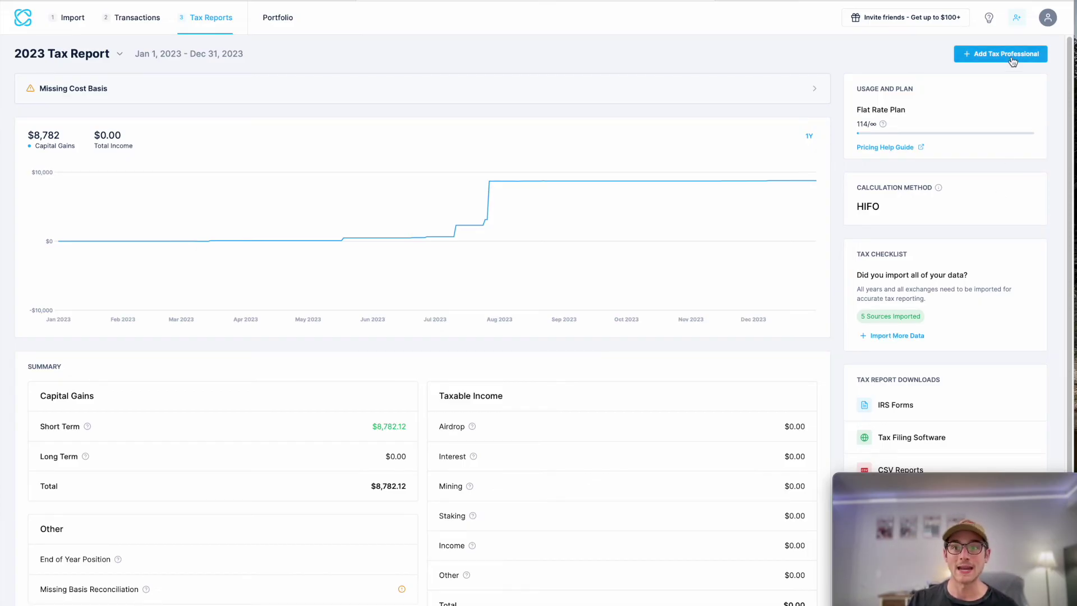
click(971, 62)
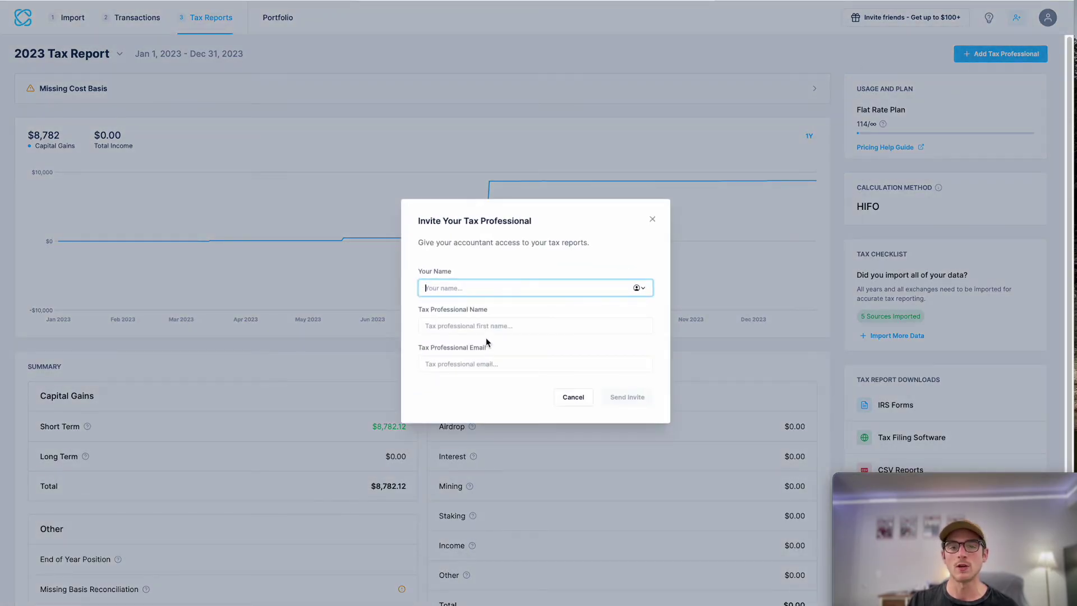
click(518, 194)
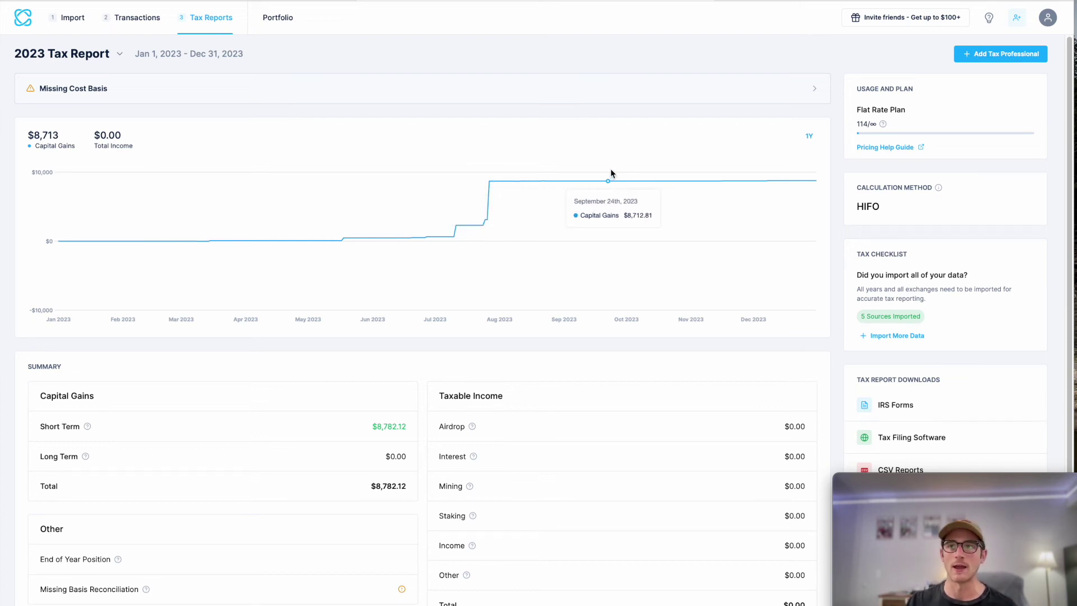
Step: Open the Portfolio tracker showing $22,916 market value against $15,476 cost basis
click(264, 21)
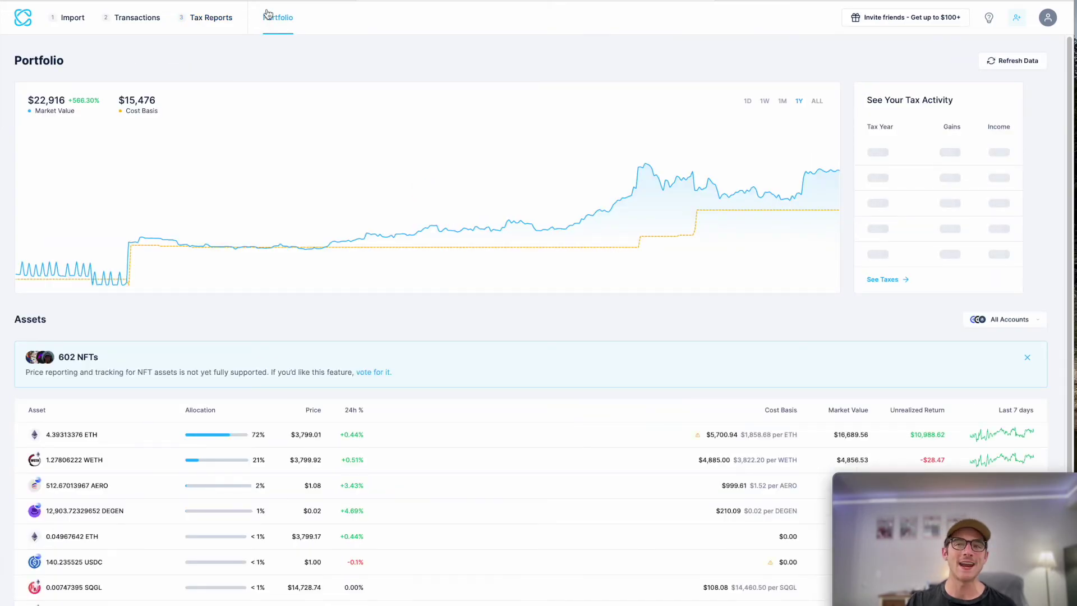
mouse_move(844, 489)
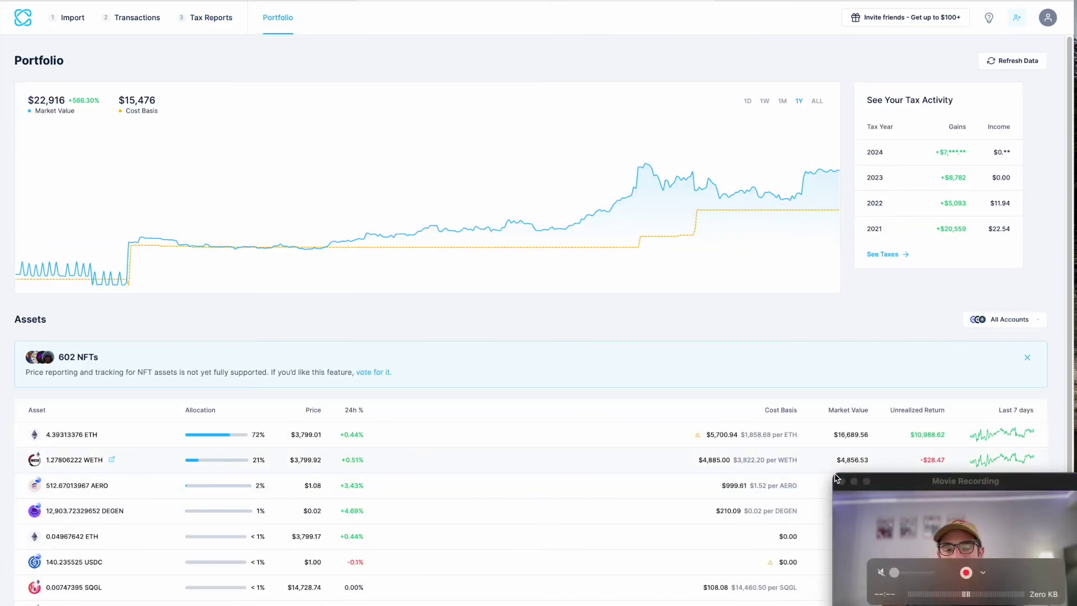
click(850, 490)
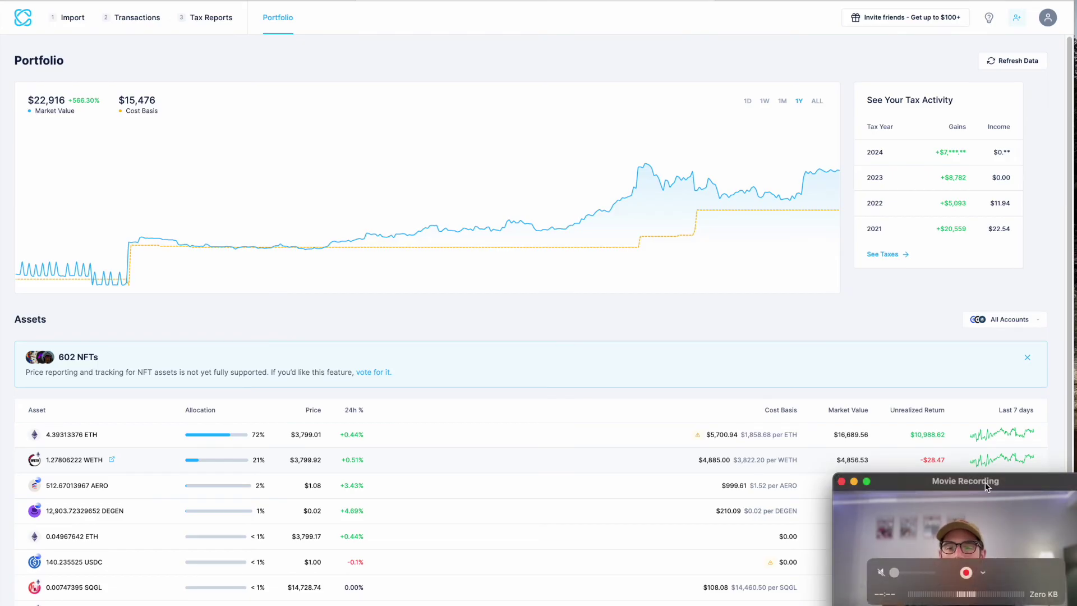
drag(986, 485, 1021, 605)
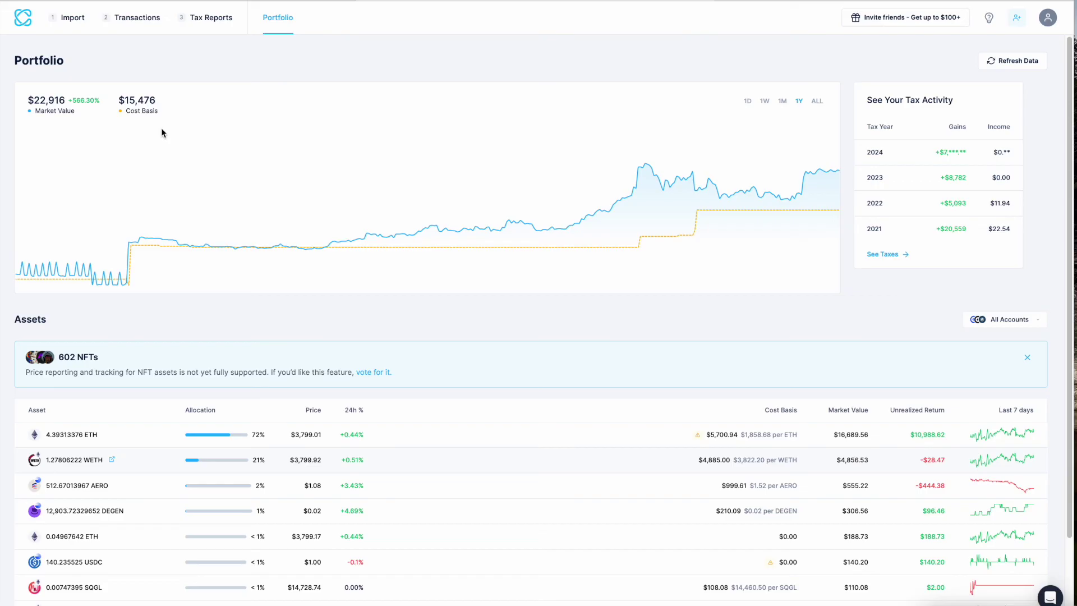
scroll(377, 271, down, 2)
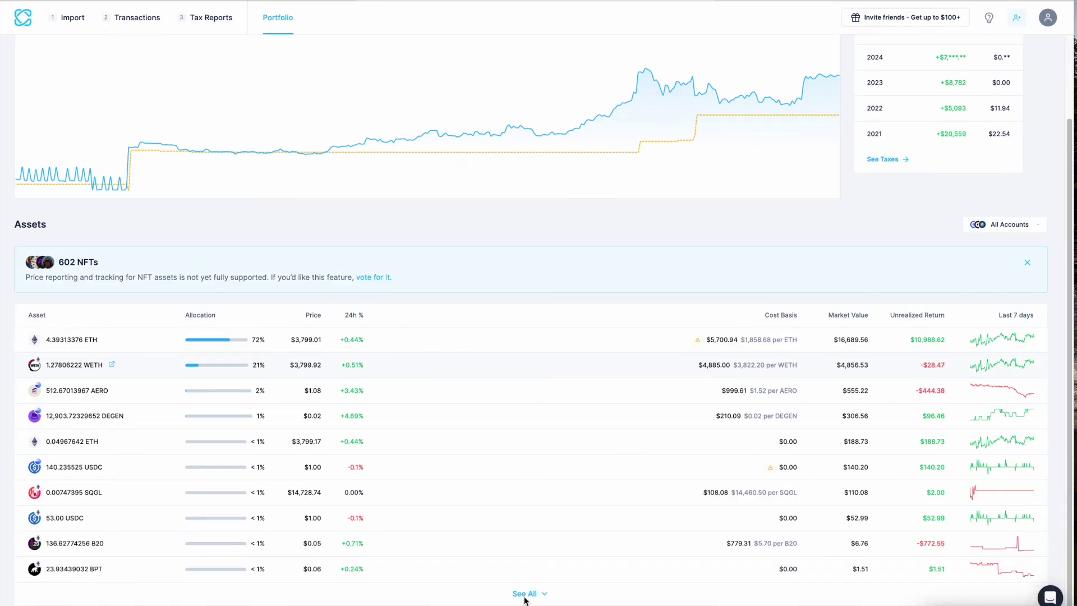
Step: Expand the portfolio's asset table to list every holding
click(525, 593)
scroll(252, 534, down, 5)
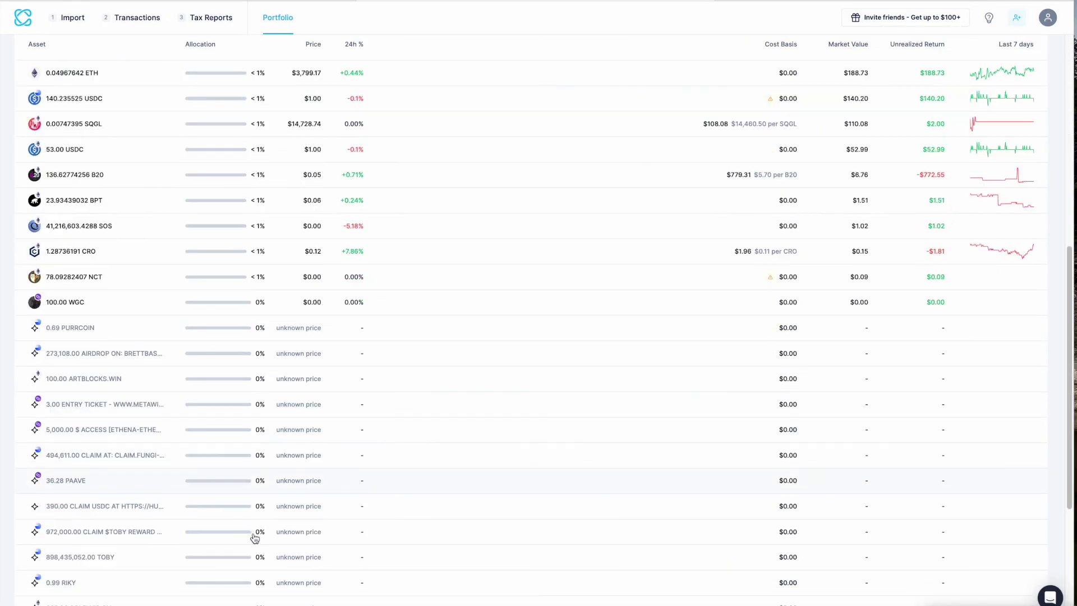
scroll(251, 529, up, 5)
scroll(250, 529, down, 1)
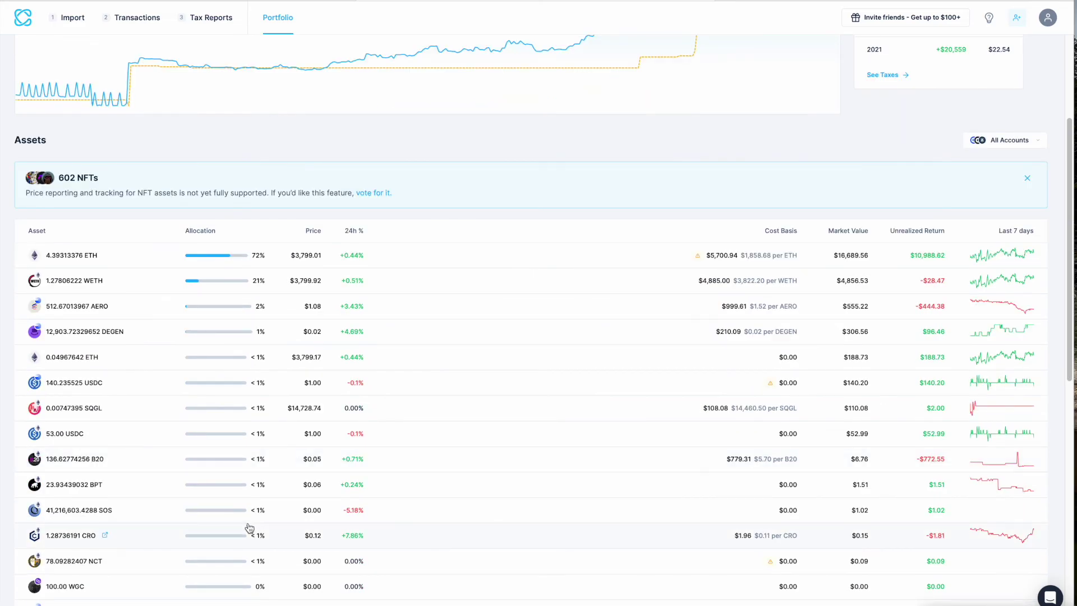
Step: Filter assets to Coinbase, then MetaMask, and chart the full value history
click(995, 144)
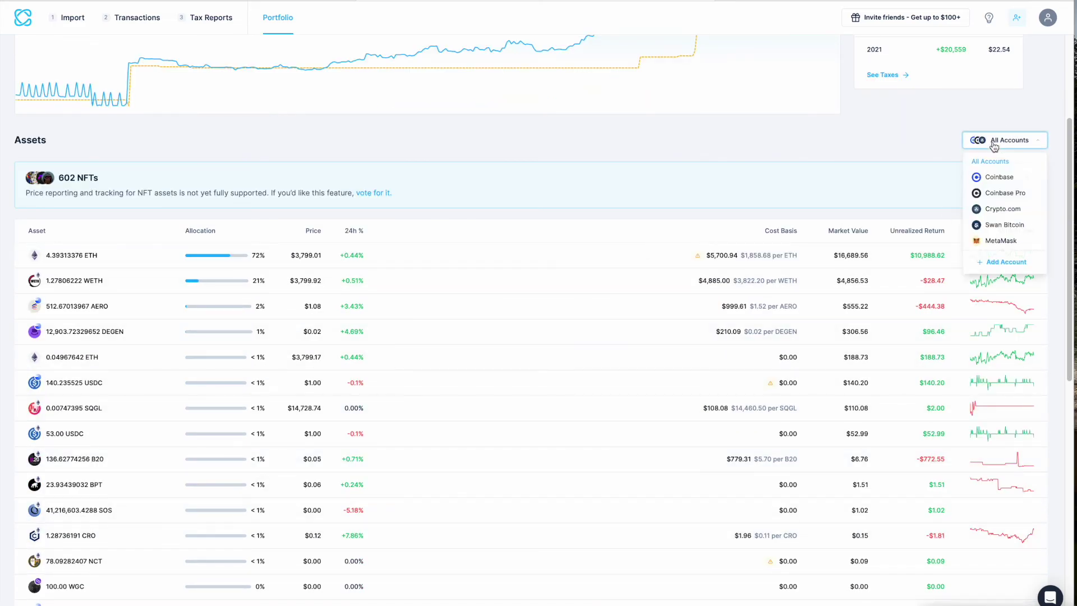
click(977, 179)
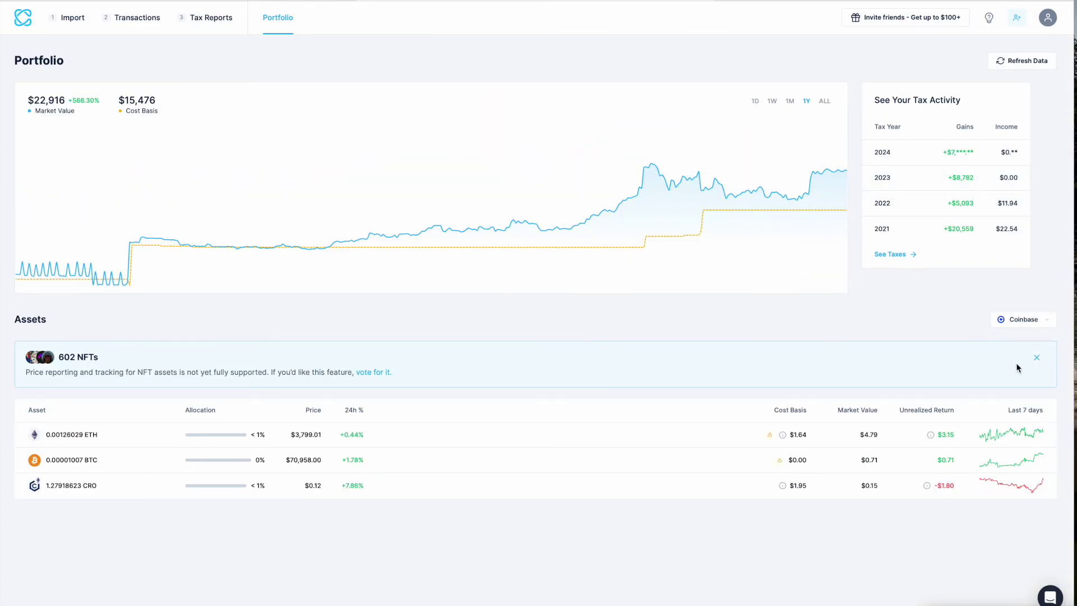
click(1005, 320)
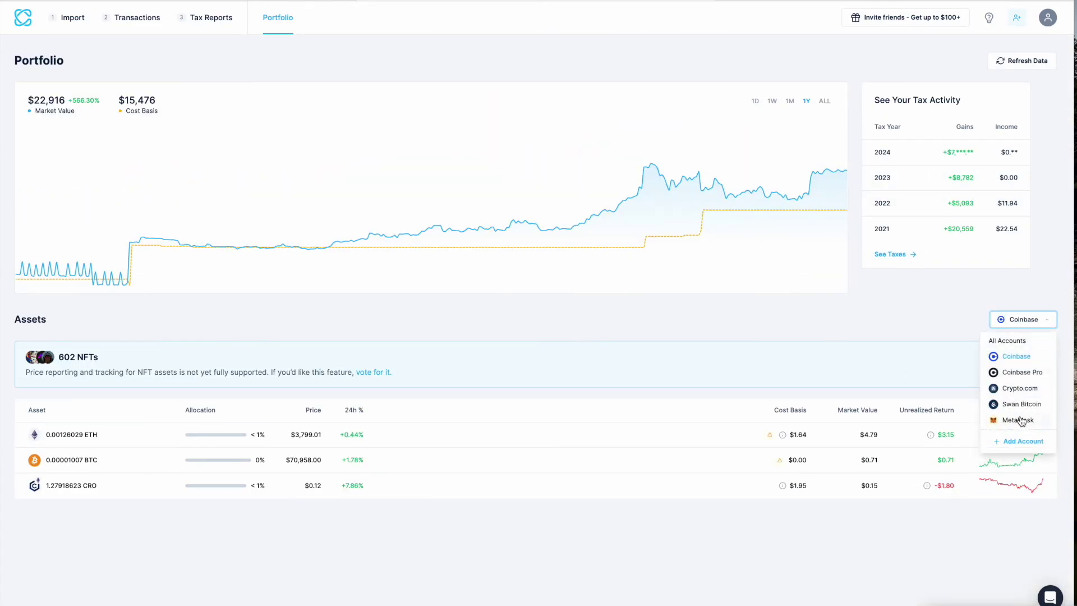
click(1017, 420)
scroll(708, 446, down, 2)
scroll(710, 447, up, 2)
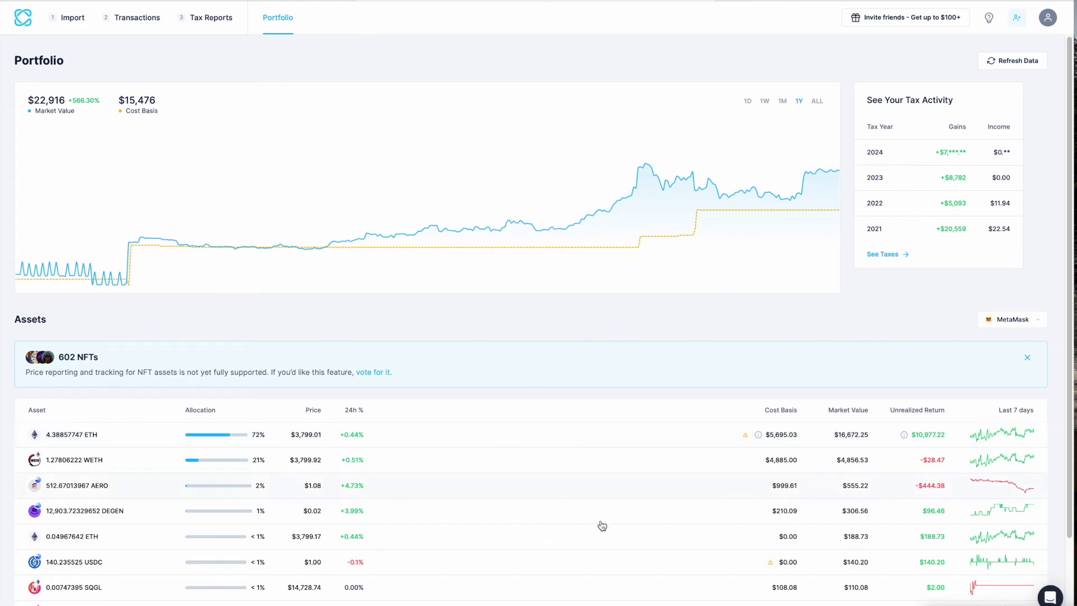
click(820, 103)
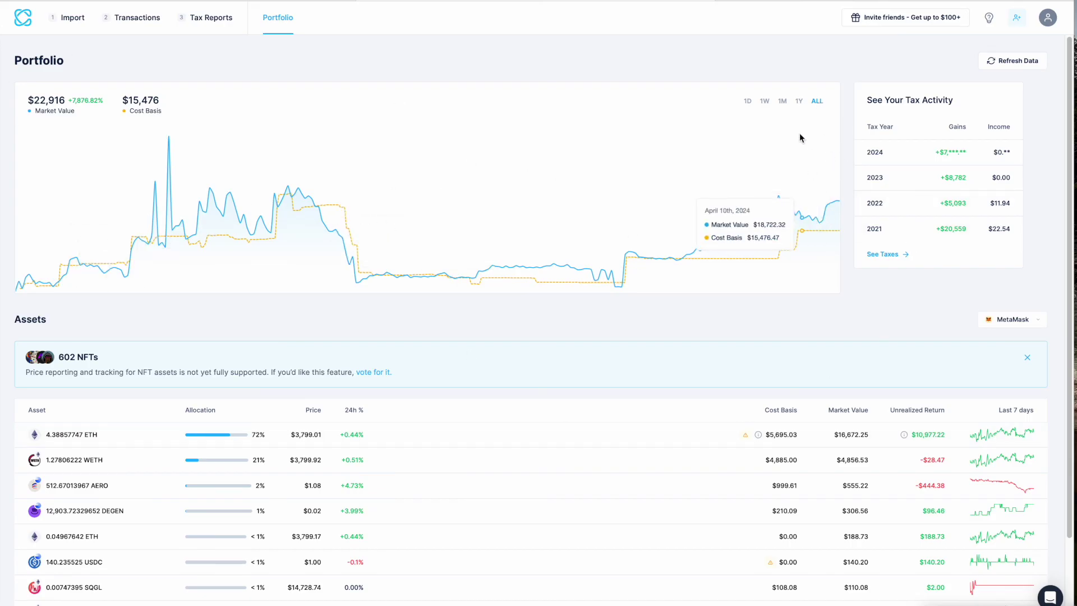
Step: Step the portfolio chart through 1D, 1W and 1M, landing on a +23.62% monthly return
click(748, 102)
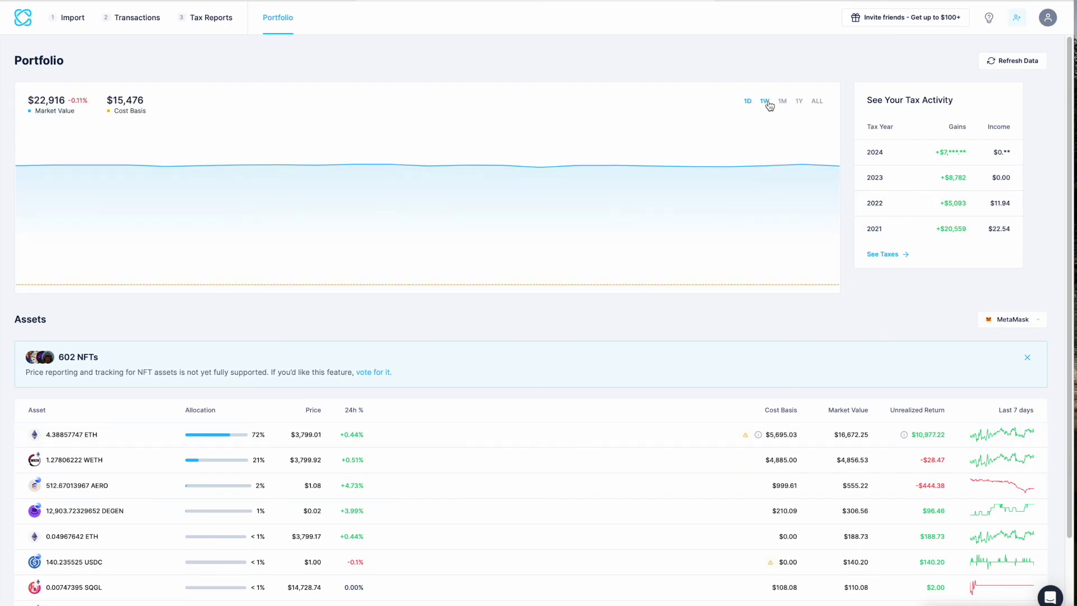
click(769, 104)
click(782, 105)
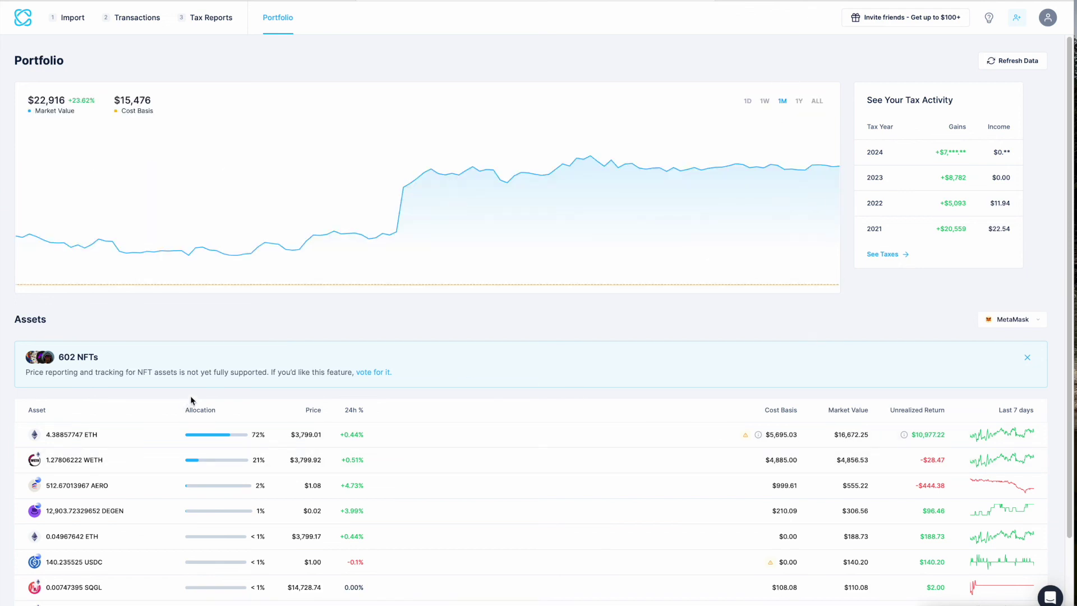
scroll(191, 400, down, 2)
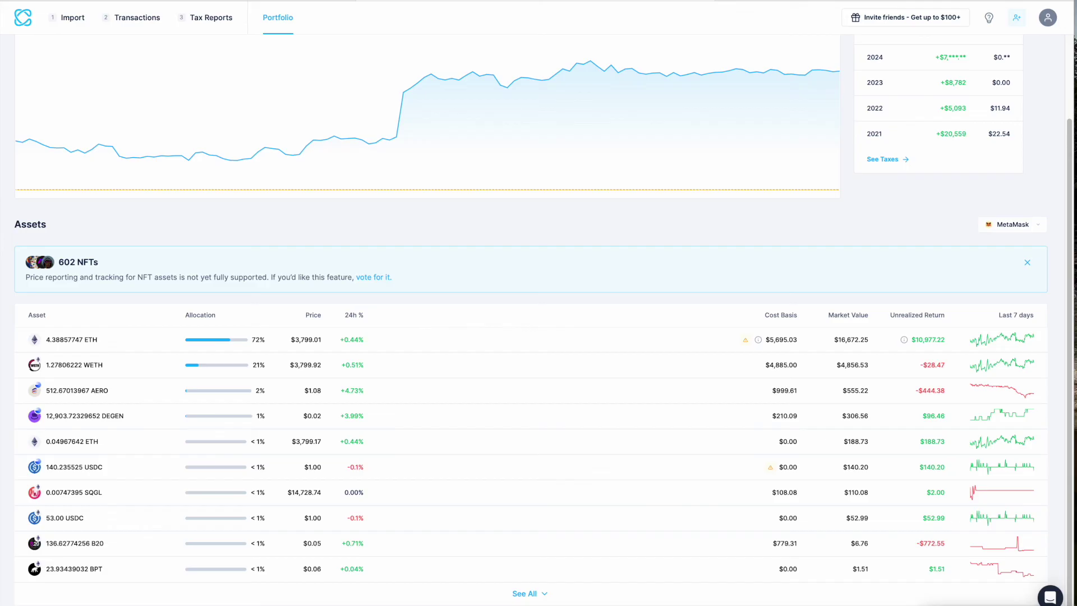
scroll(527, 456, up, 2)
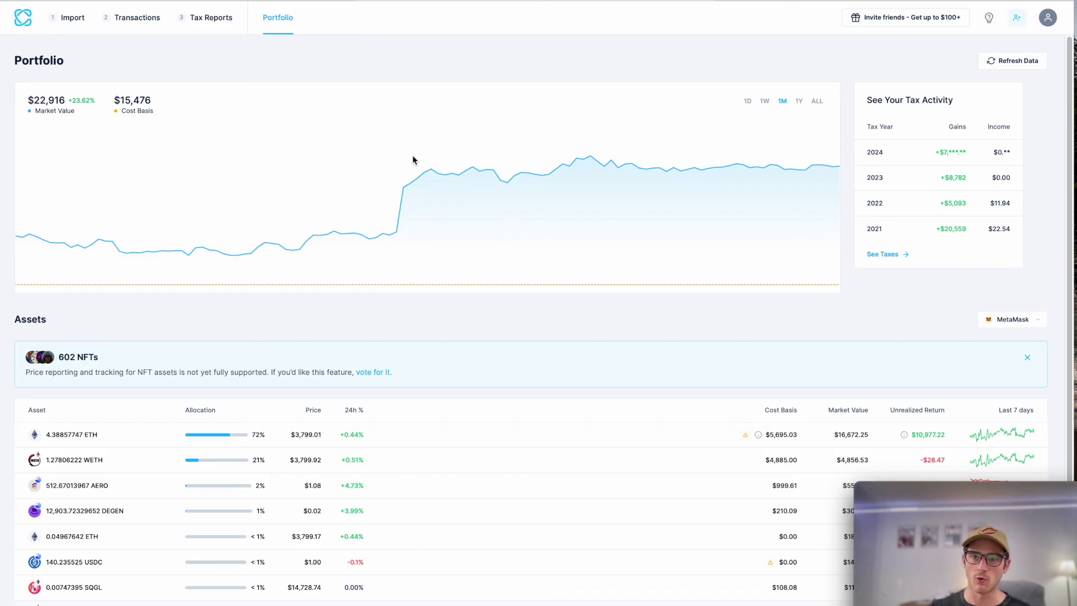
scroll(339, 449, down, 3)
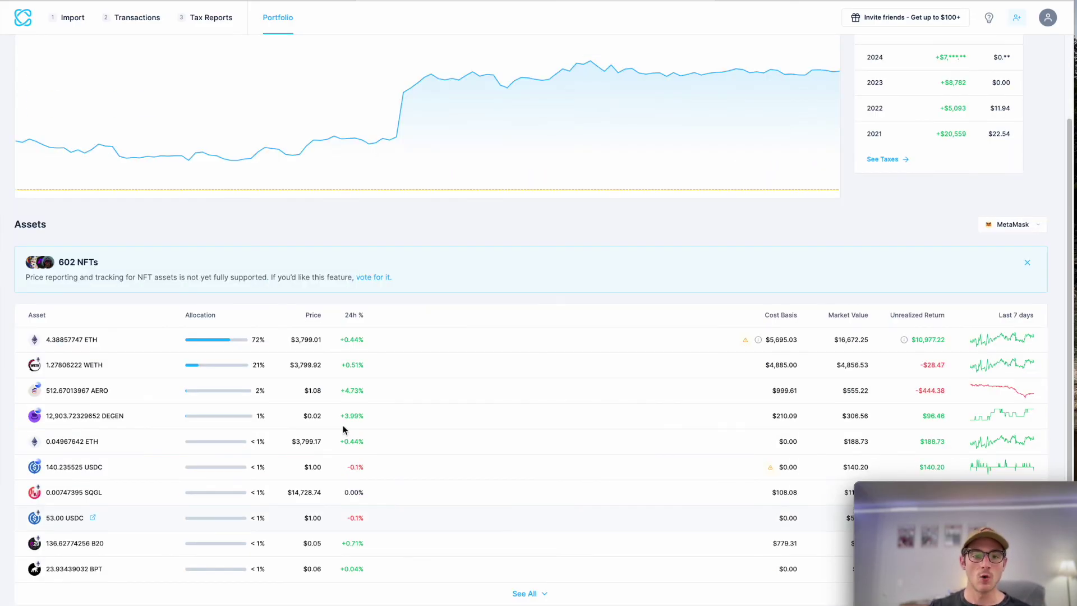
scroll(342, 426, up, 3)
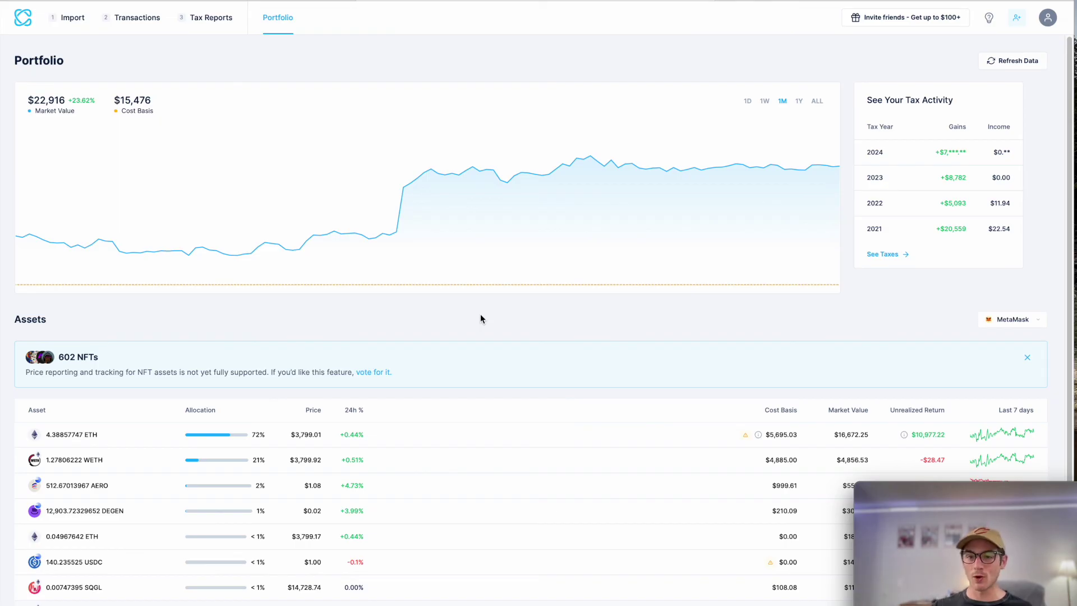
click(67, 20)
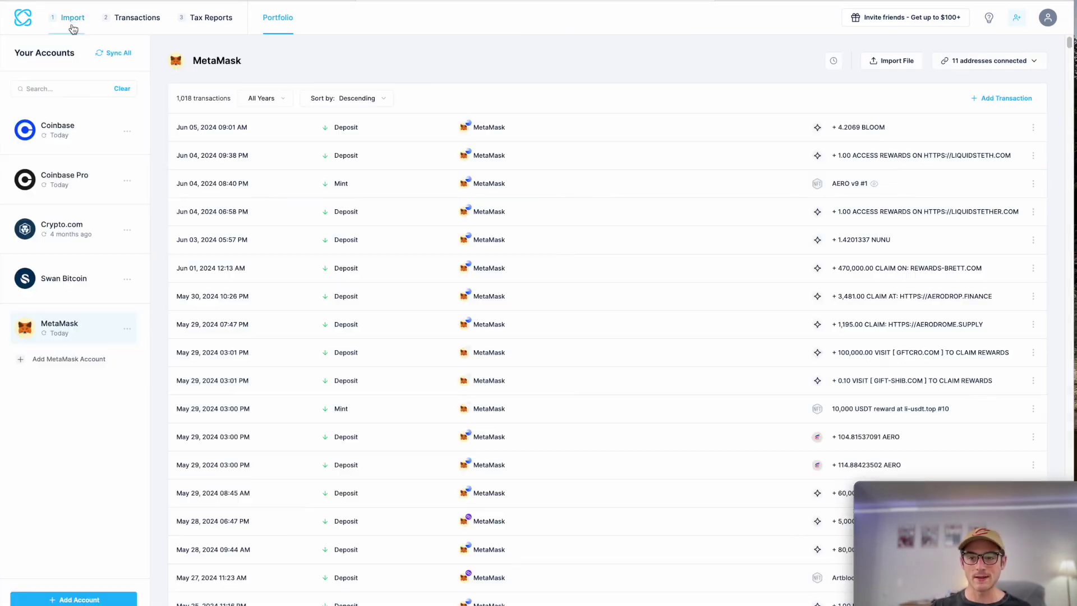
Step: Revisit the Transactions list and 2023 tax report, then return to the all-accounts Portfolio
click(140, 17)
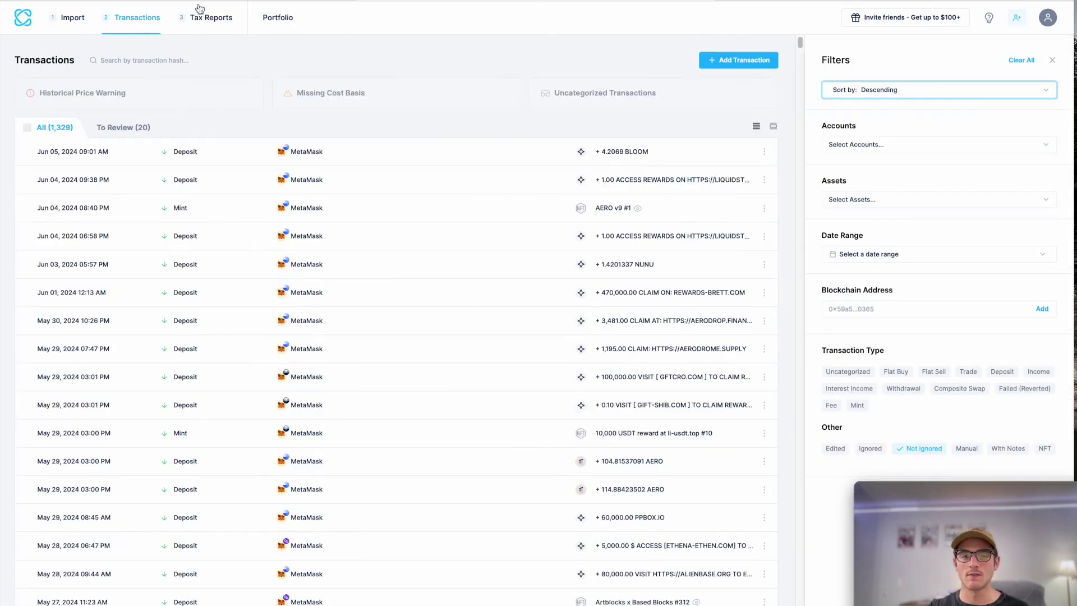
click(221, 25)
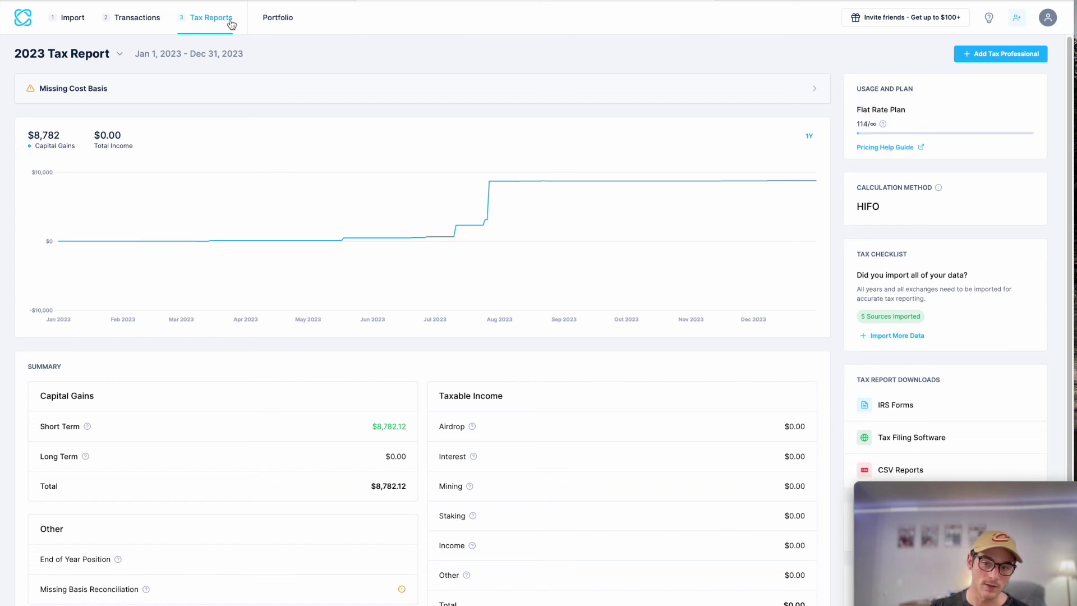
click(259, 23)
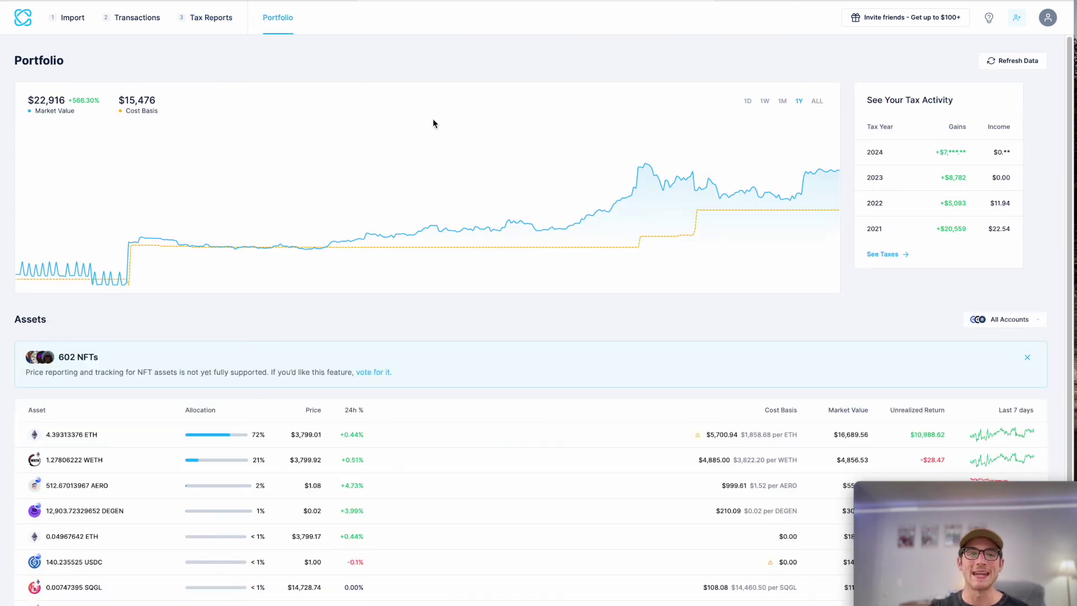